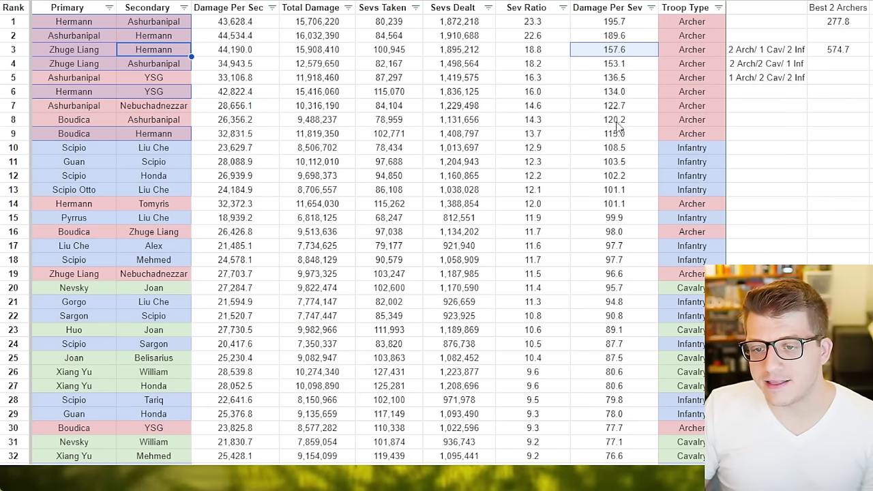
Compare Damage Per Sev and Sevs Taken between the Ashurbanipal/YSG and Boudica/Ashurbanipal archer pairs
click(617, 119)
ctrl+click(627, 78)
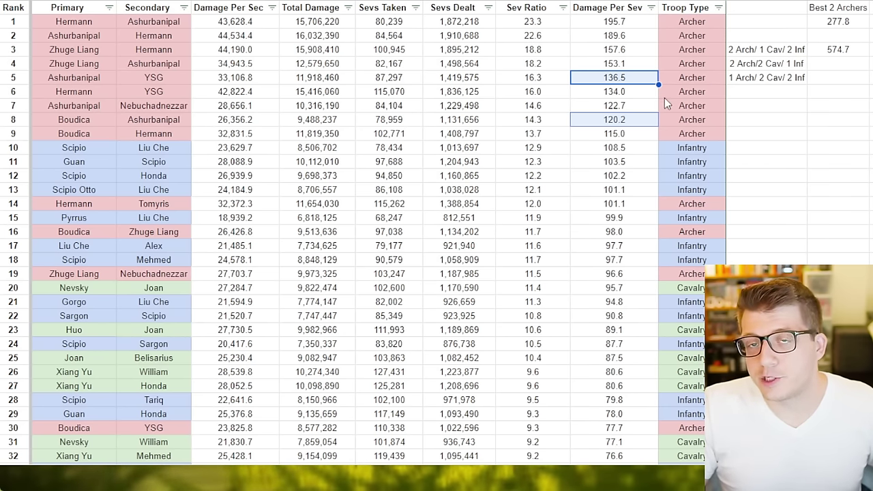
click(405, 120)
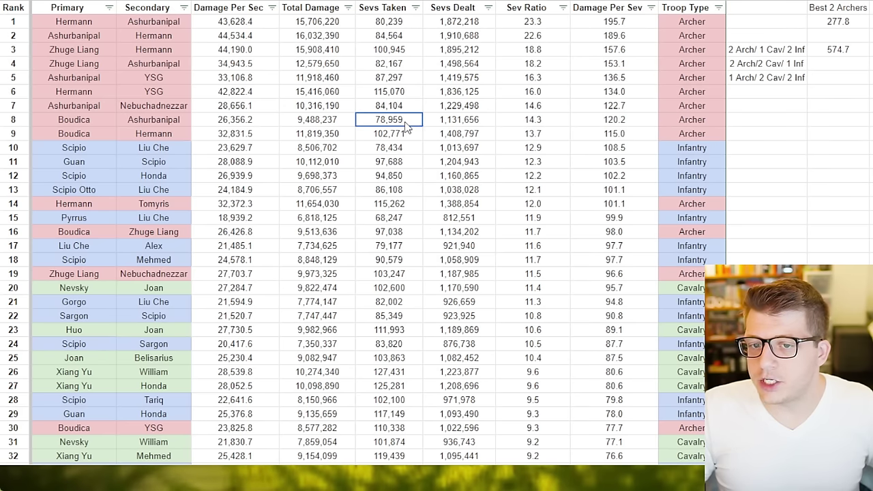
ctrl+click(399, 80)
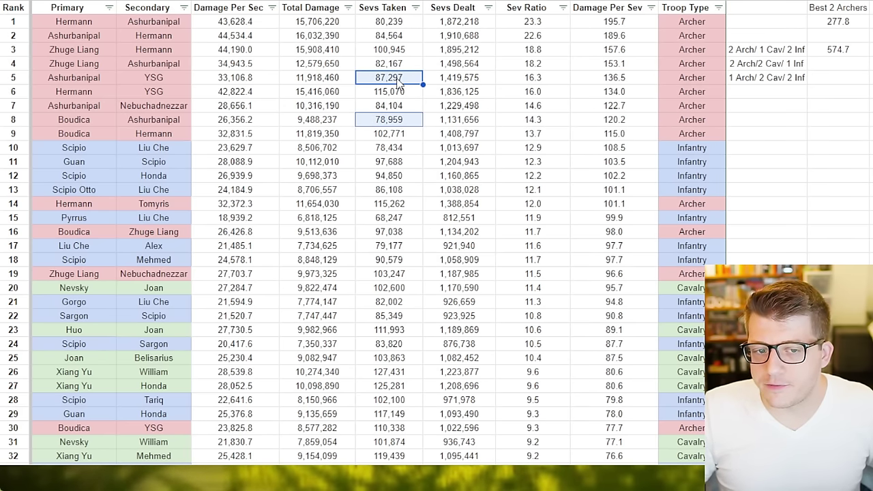
click(621, 77)
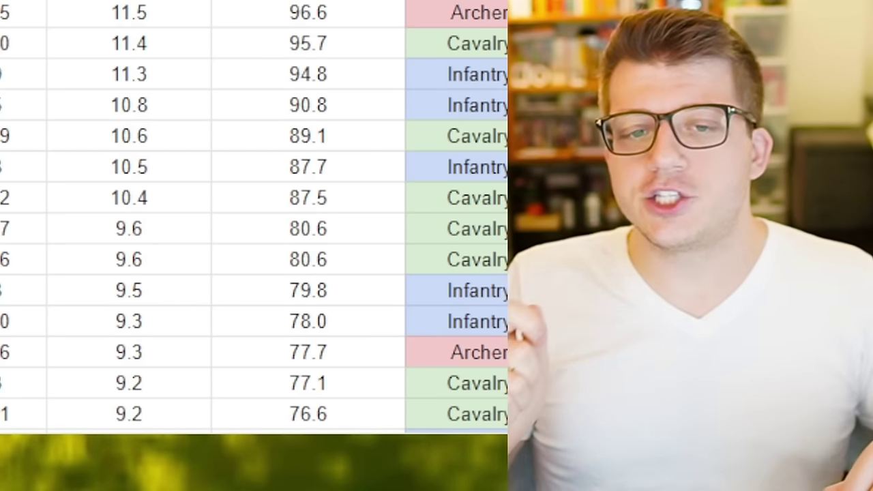
ctrl+click(625, 120)
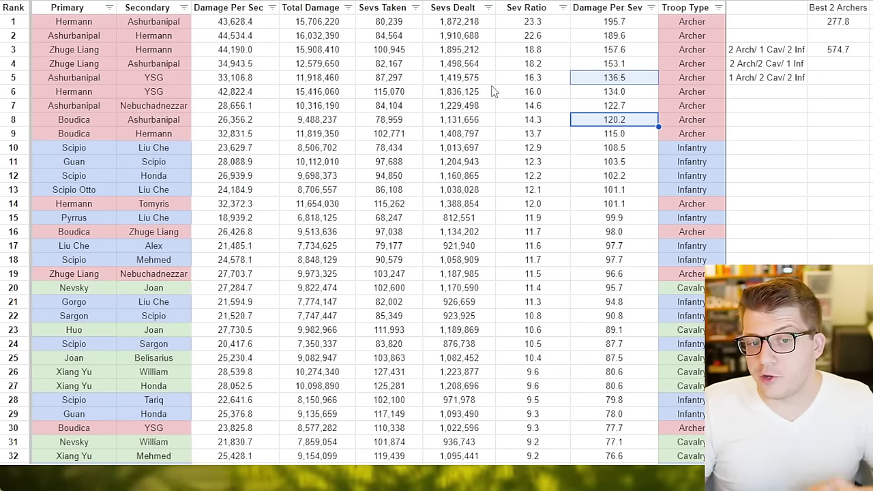
Examine the Ashurbanipal/Nebuchadnezzar archer pair and its Damage Per Sev value
drag(114, 111, 157, 107)
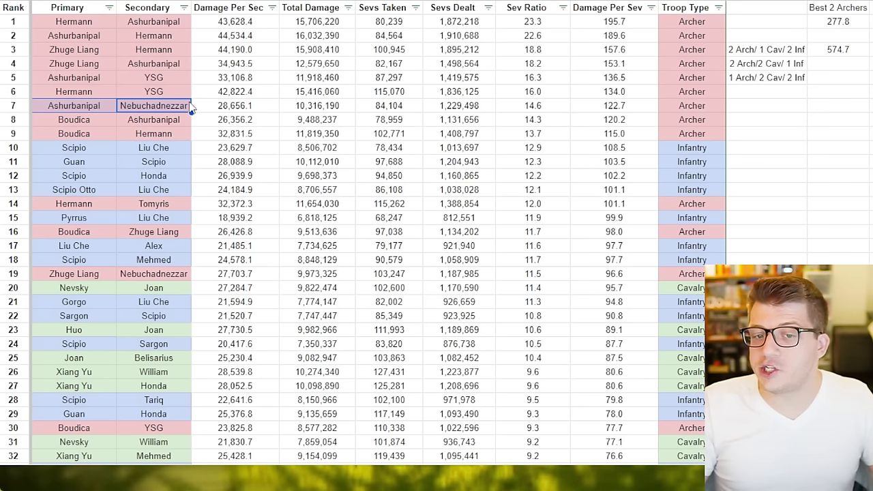
click(614, 107)
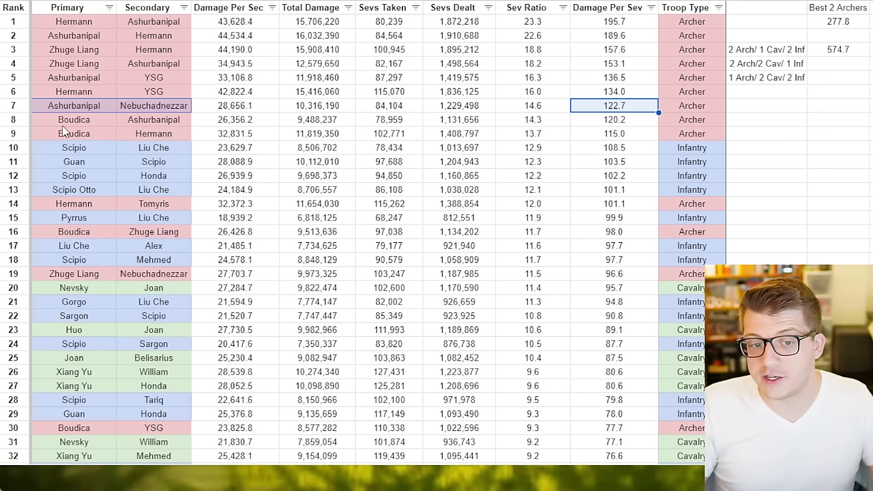
click(146, 112)
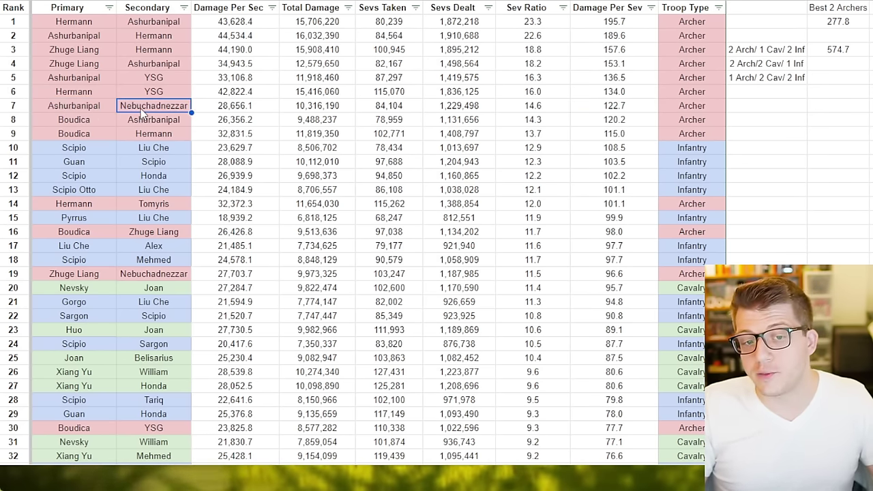
click(598, 110)
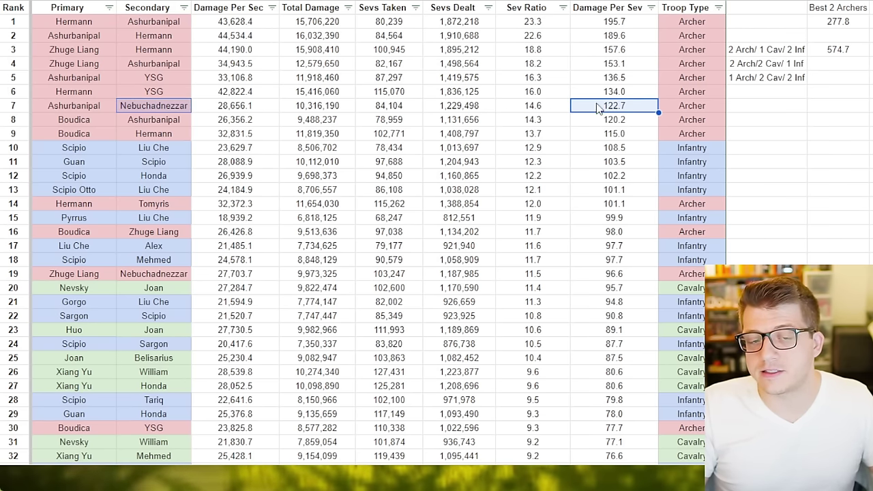
click(167, 111)
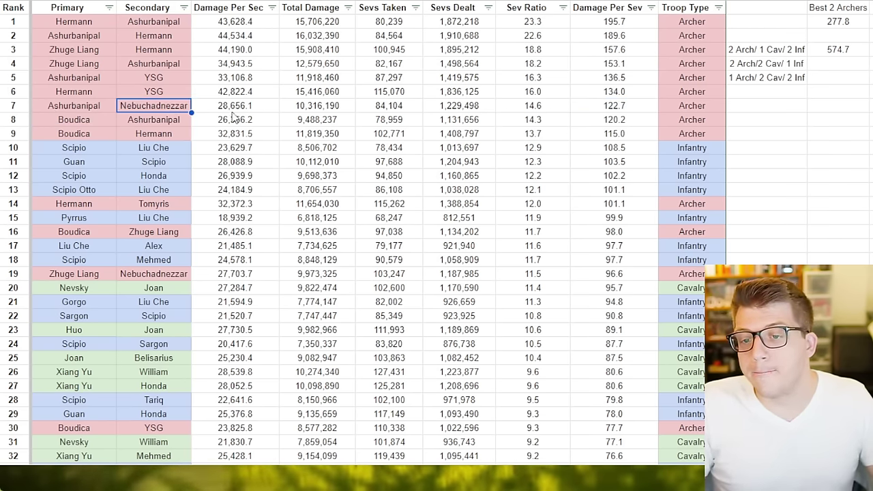
click(633, 111)
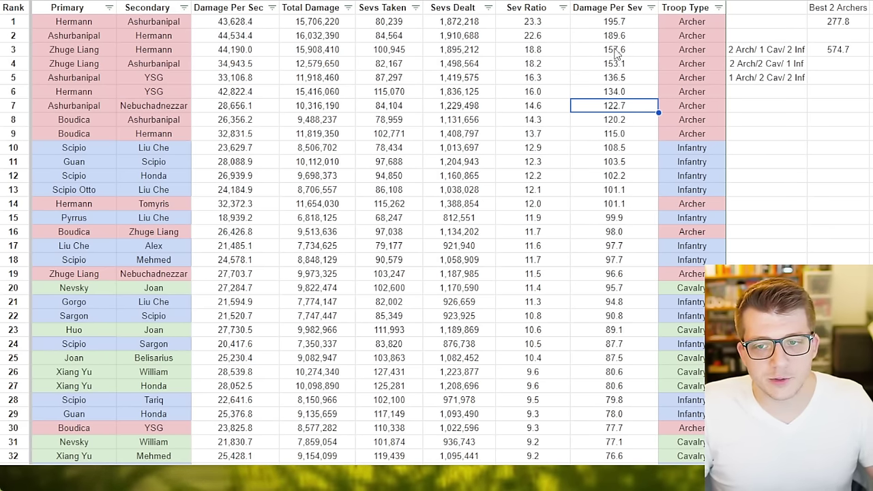
drag(619, 112, 631, 123)
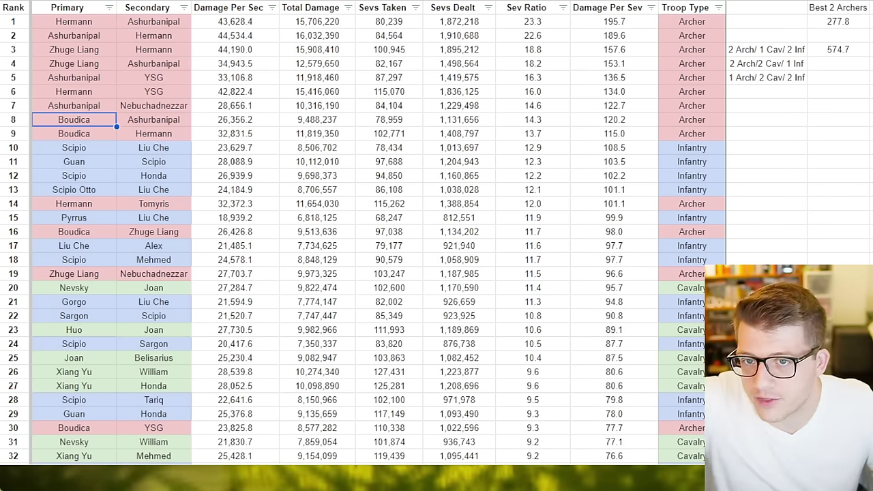
Check Damage Per Sev for the archer pairs ranked 1 to 8, focusing on Boudica/Ashurbanipal
click(872, 217)
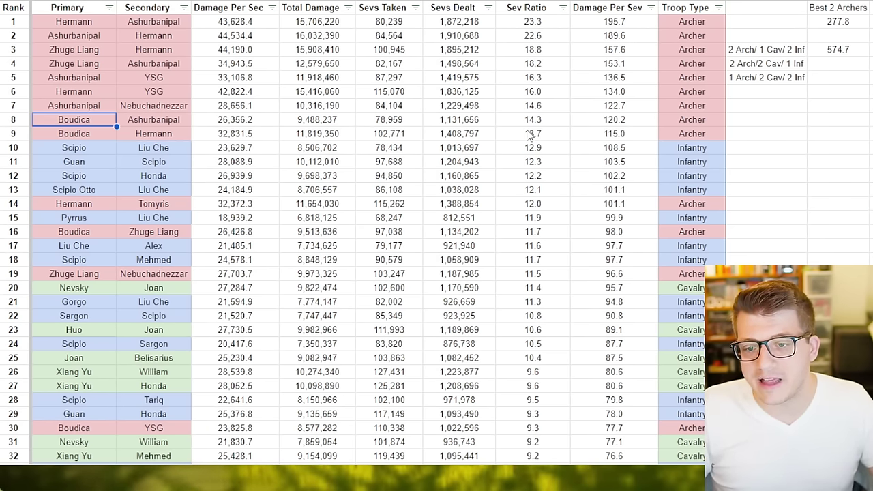
drag(594, 120, 618, 24)
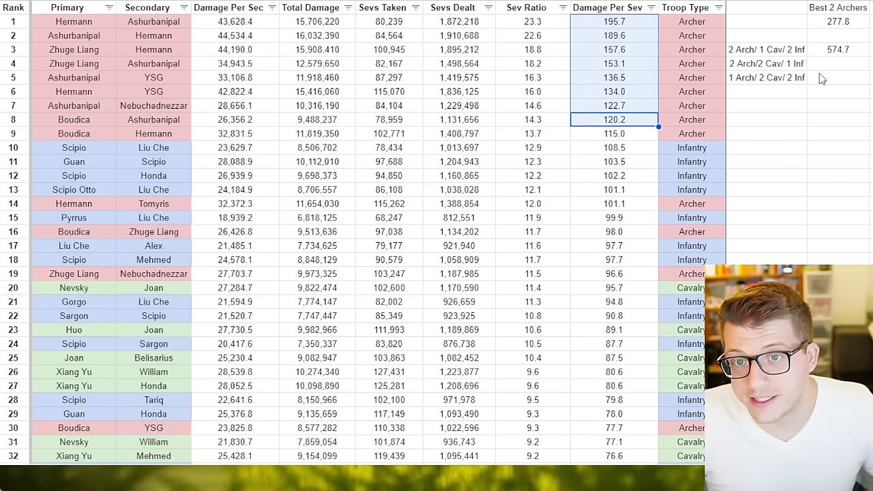
click(868, 91)
click(93, 124)
drag(92, 122, 130, 121)
ctrl+click(614, 120)
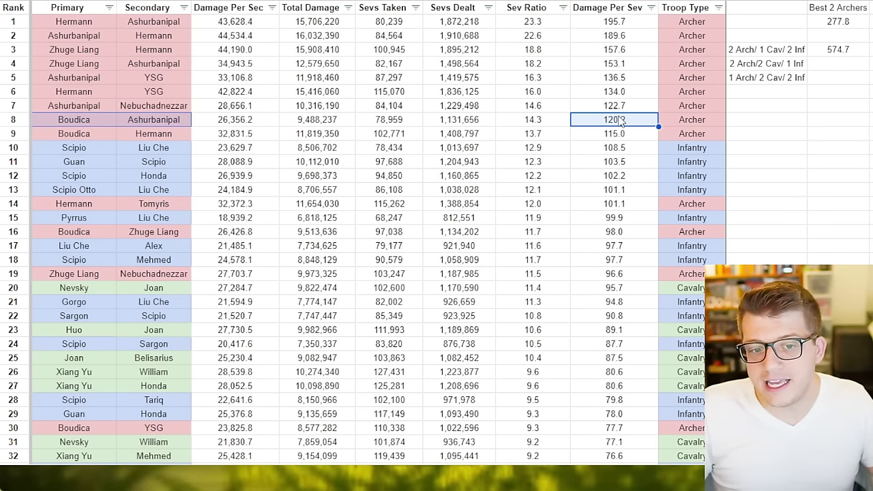
Look at the 2 Arch/ 1 Cav/ 2 Inf lineup label and examine the Nevsky/Joan cavalry row's stats
click(815, 136)
click(797, 51)
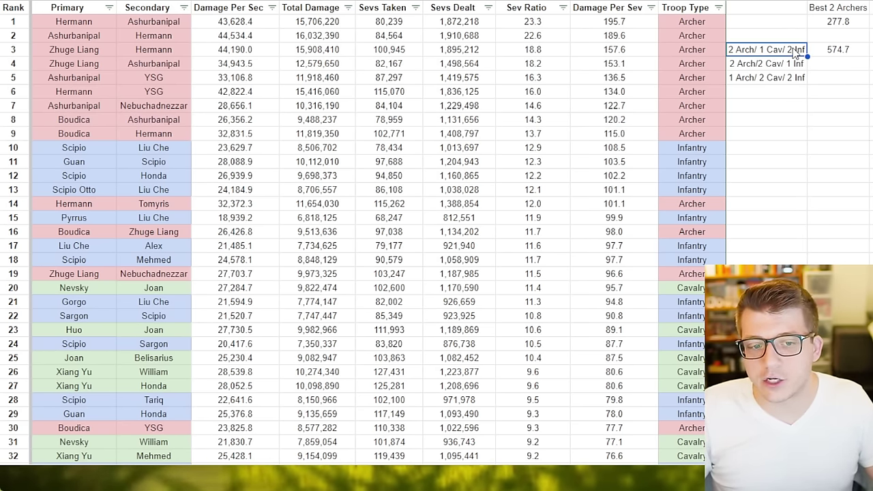
drag(75, 293, 591, 293)
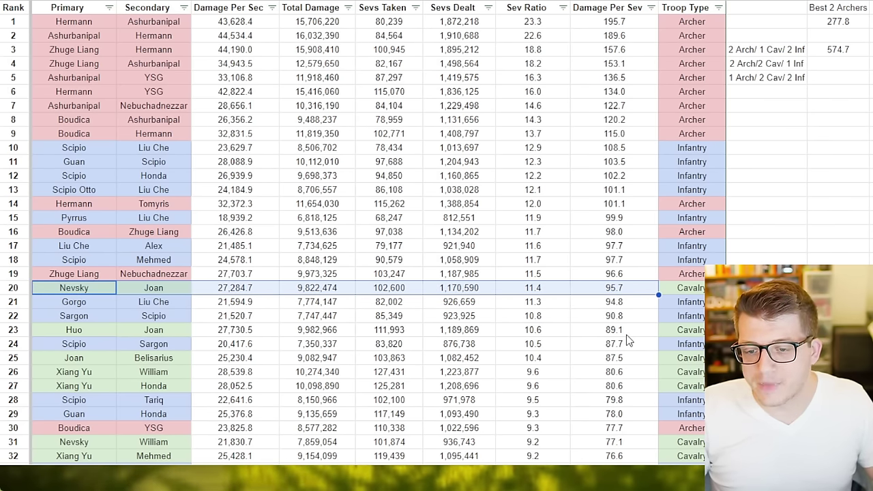
click(630, 290)
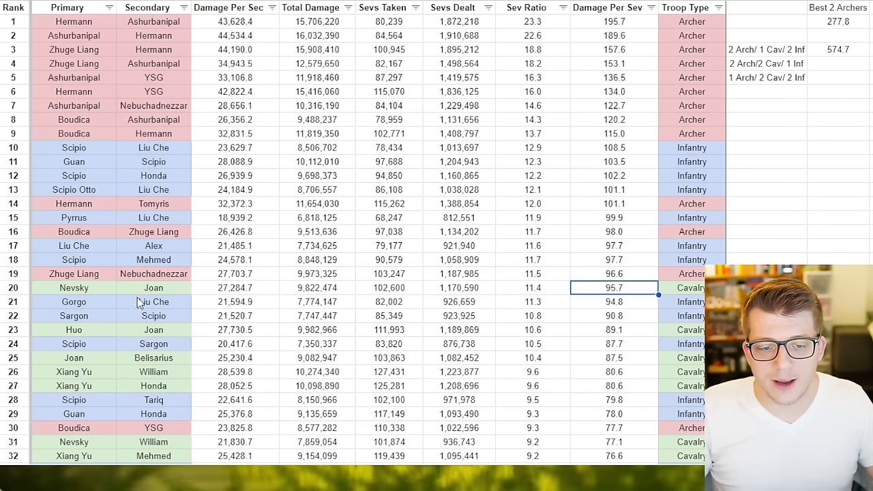
shift+click(93, 287)
click(827, 147)
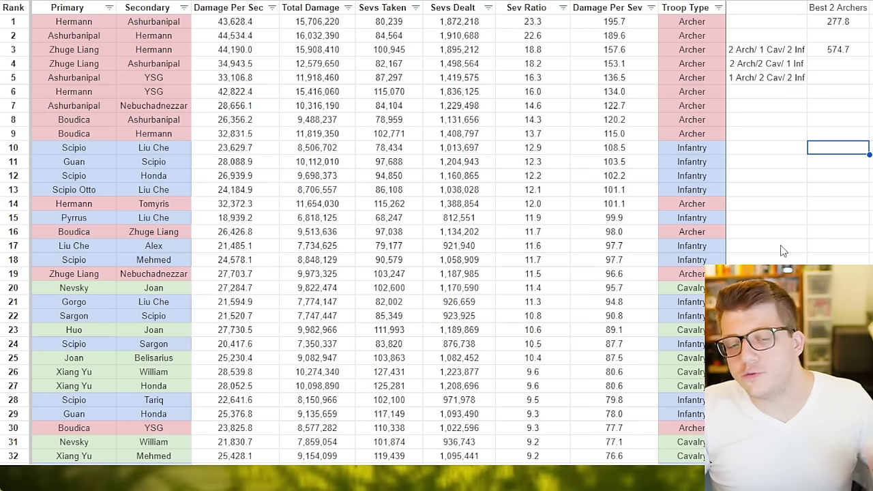
Highlight the Scipio/Liu Che and Guan/Scipio infantry pairs in turn to review them
click(158, 150)
key(shift+Left)
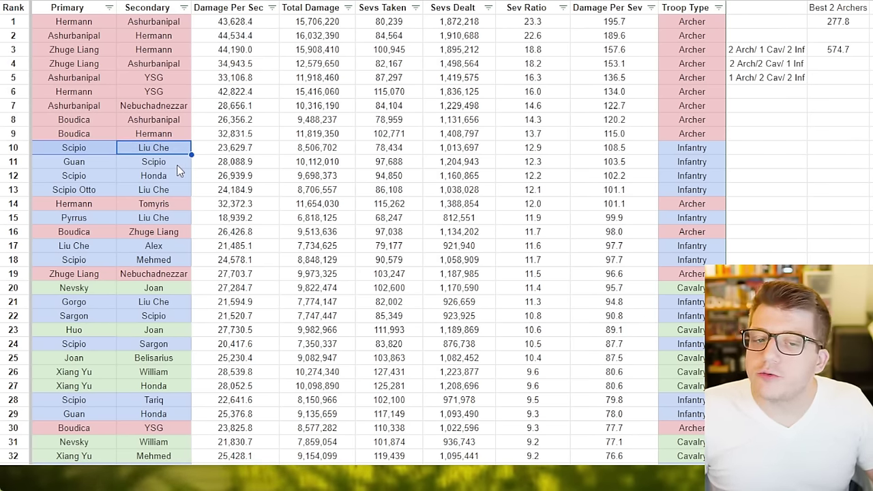
click(140, 164)
key(shift+Left)
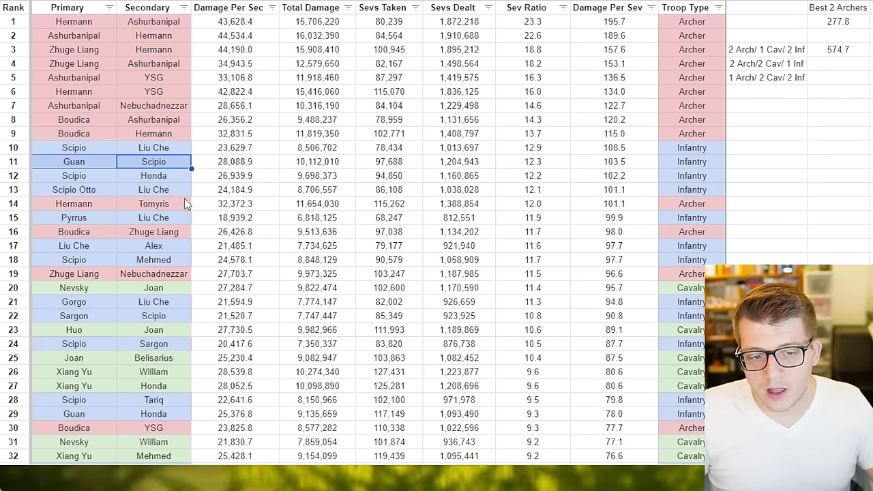
Examine the Pyrrus/Liu Che row and compare its Total Damage with the infantry pairs ranked 10 to 13 and Liu Che/Alex
click(591, 220)
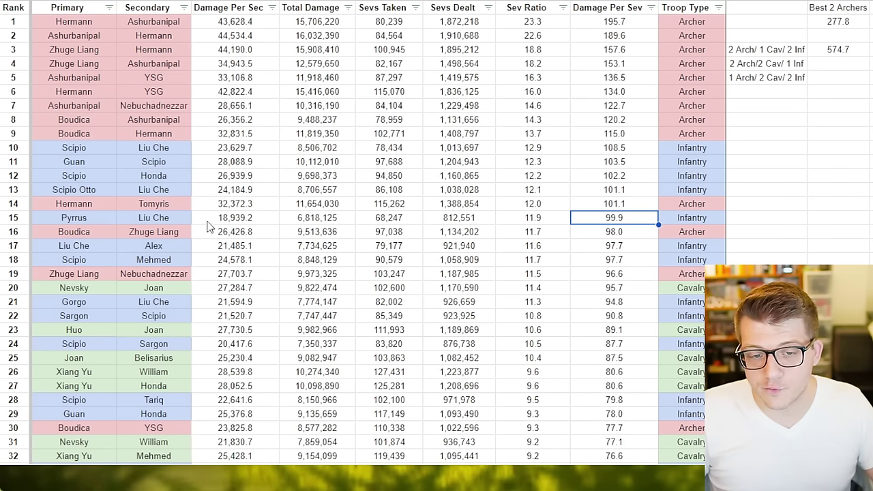
shift+click(77, 218)
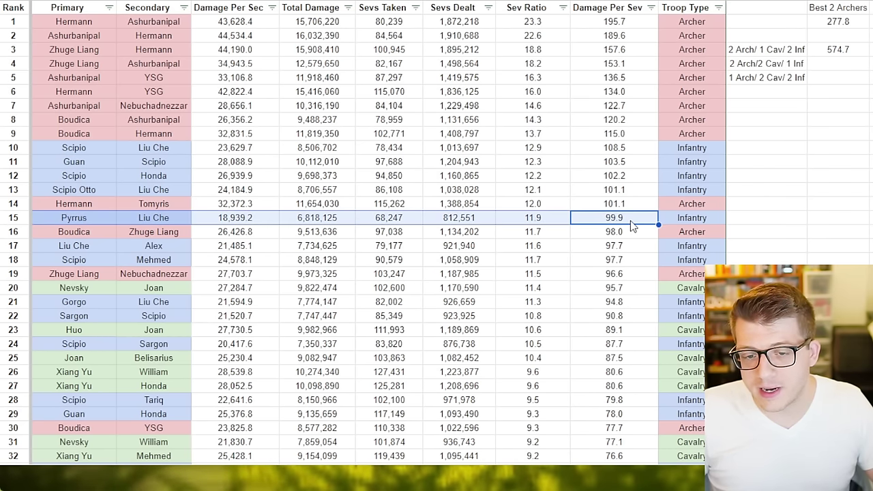
click(343, 220)
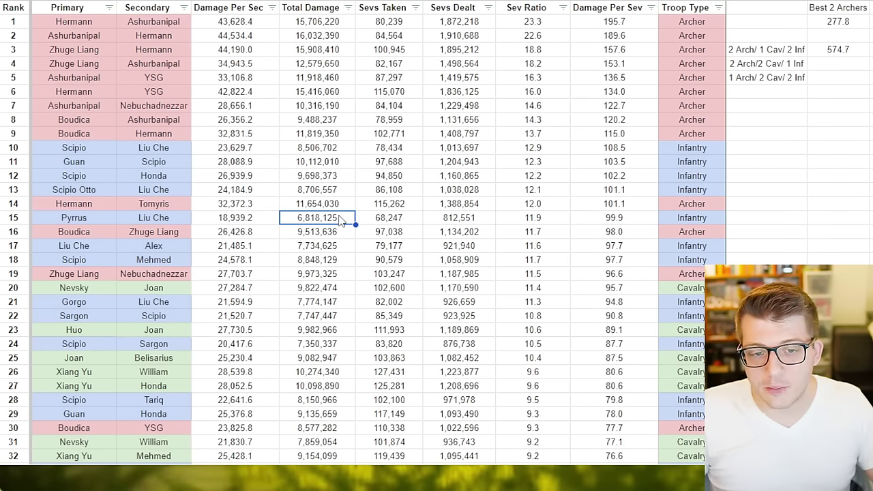
drag(330, 150, 324, 195)
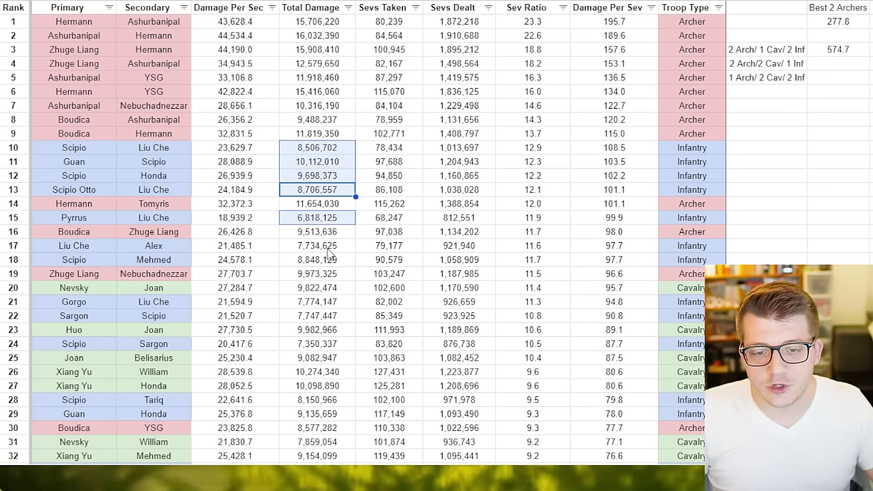
click(329, 247)
ctrl+click(330, 231)
ctrl+click(329, 220)
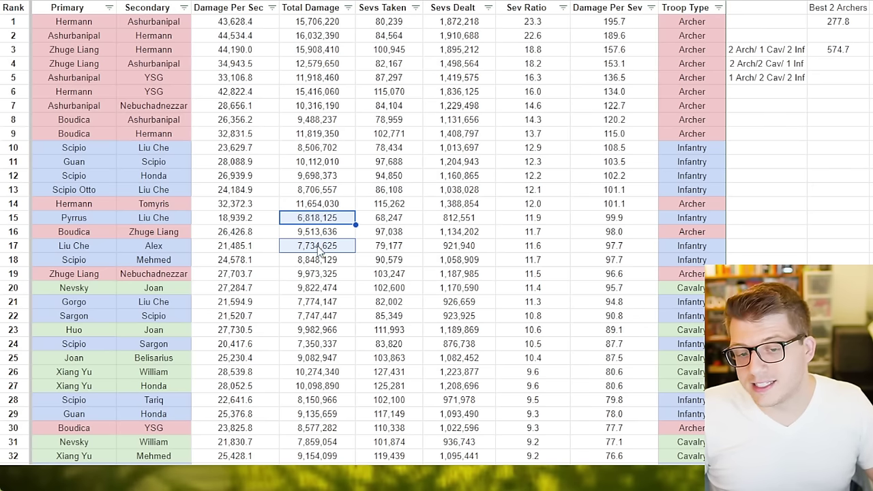
Review the Liu Che/Alex row's stats and compare its Damage Per Sev with the Pyrrus/Liu Che pair
click(171, 249)
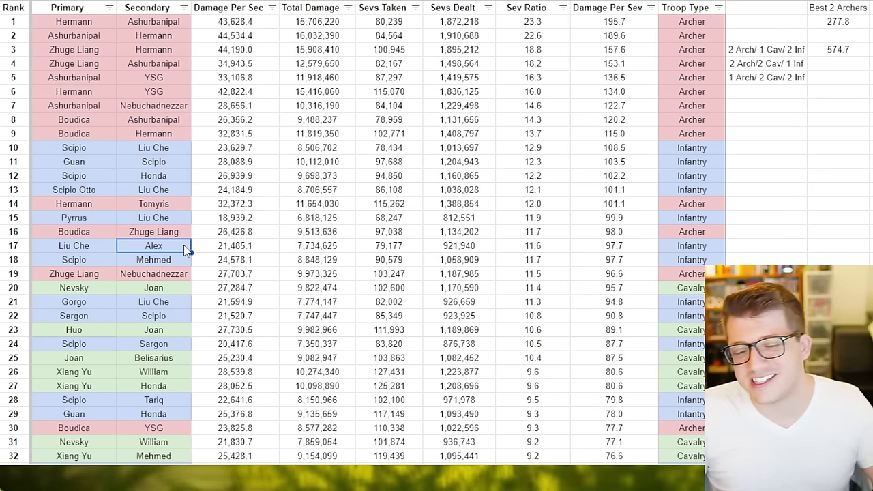
click(346, 249)
click(600, 251)
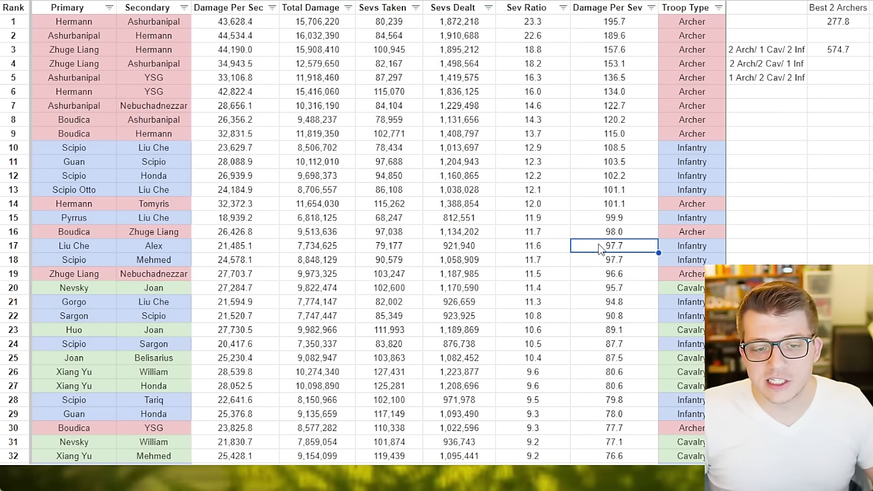
ctrl+click(614, 219)
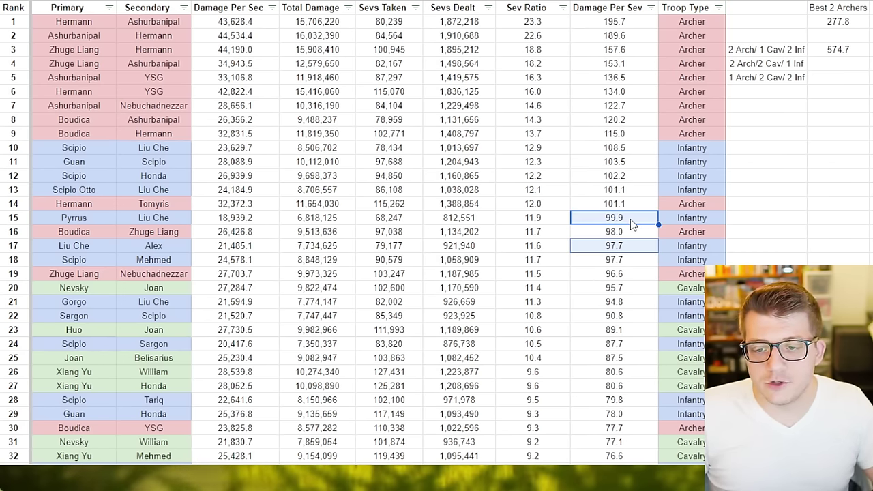
click(74, 246)
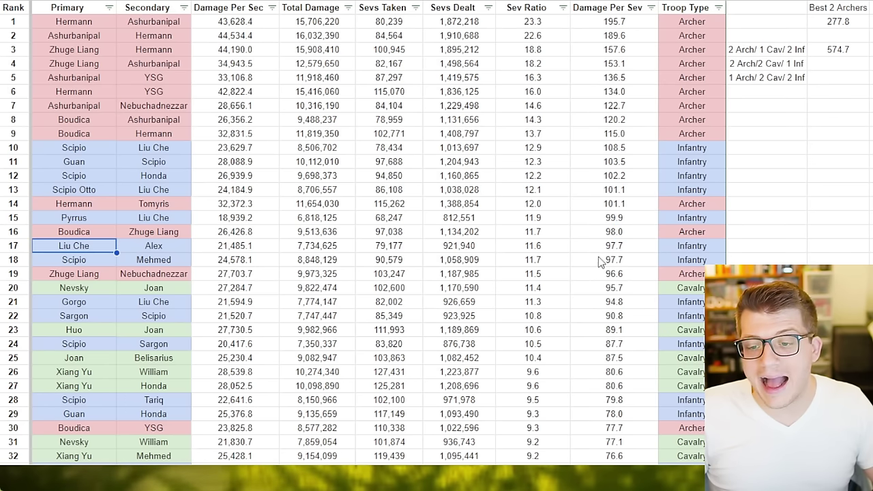
shift+click(648, 249)
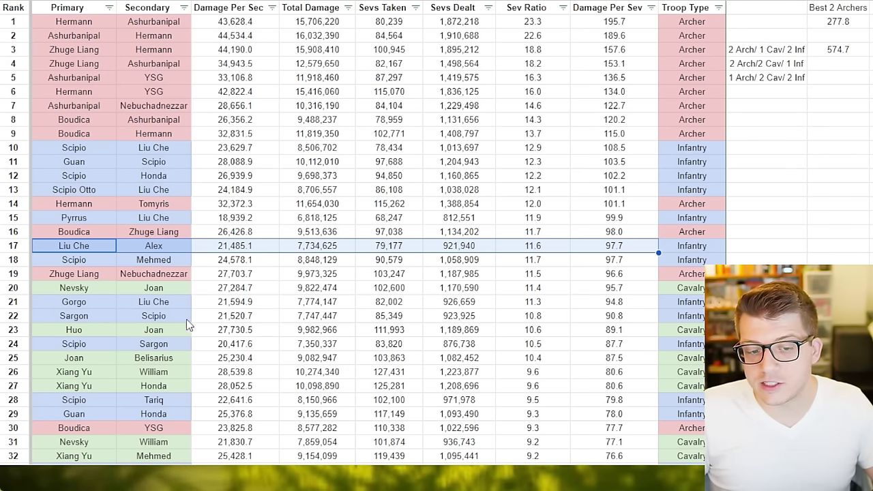
Compare the Gorgo/Liu Che row with the Liu Che/Alex row from the commander names through Damage Per Sev
drag(98, 304, 614, 307)
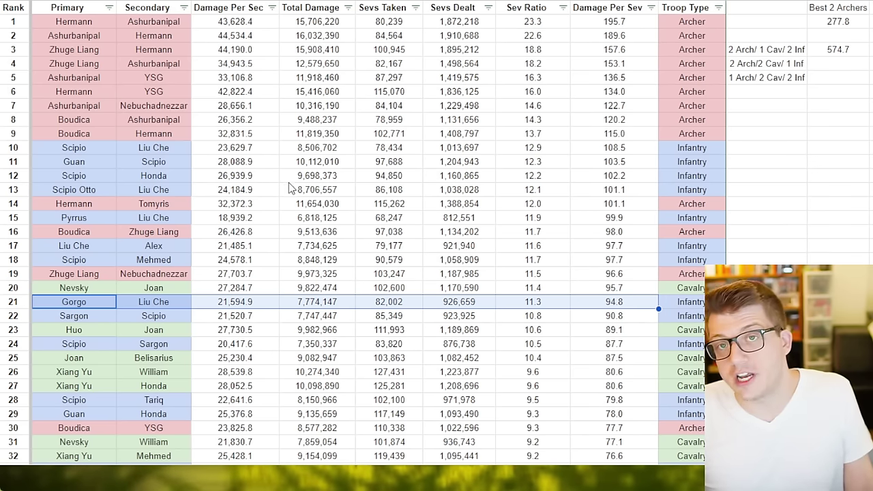
drag(74, 245, 259, 247)
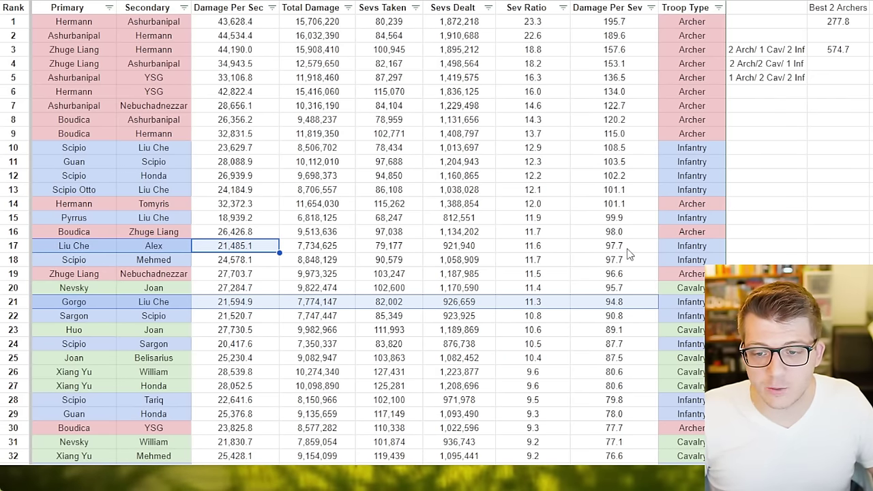
ctrl+click(585, 249)
shift+click(522, 247)
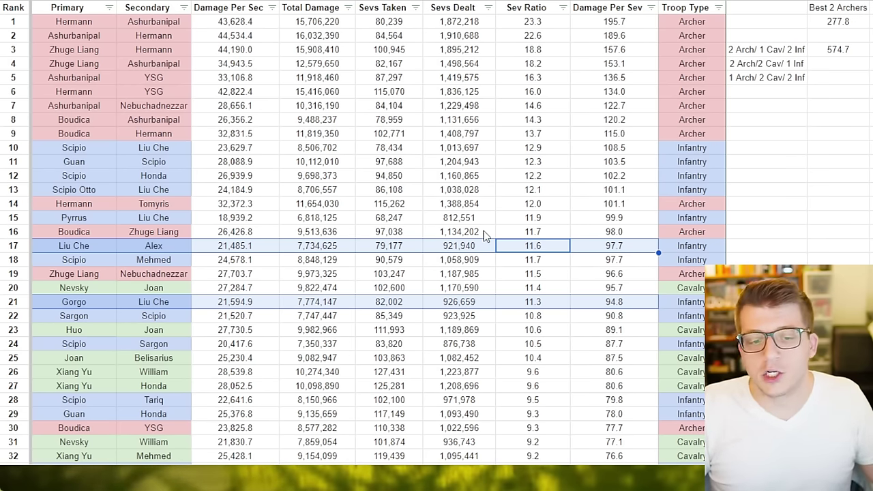
click(577, 304)
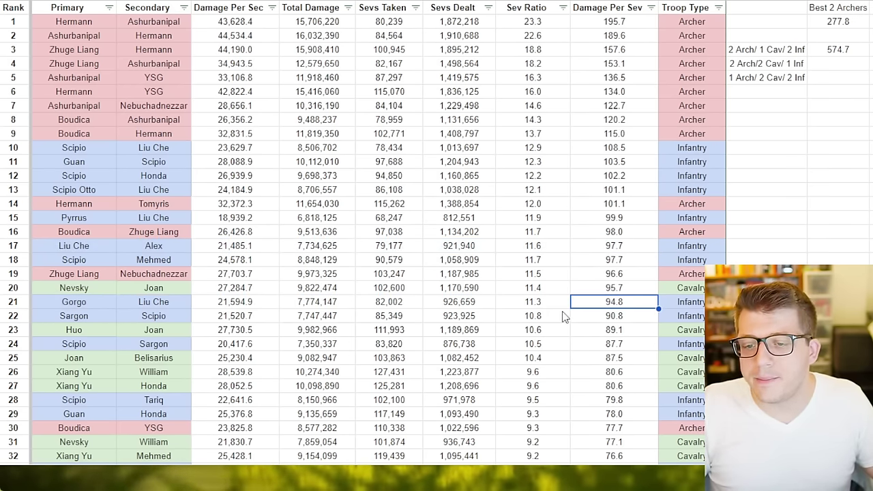
Review the Liu Che/Alex row from the commander names through Troop Type against the Gorgo/Liu Che pair
click(124, 303)
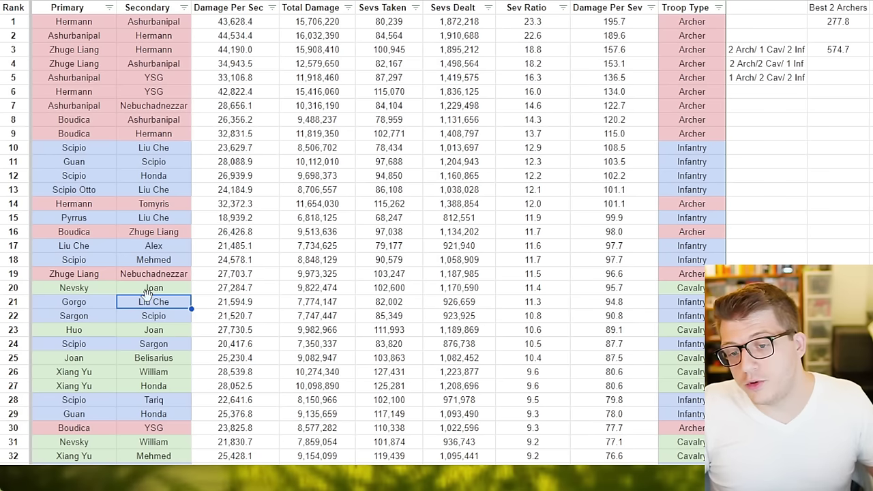
click(103, 246)
key(Right)
key(shift+Left)
shift+click(652, 249)
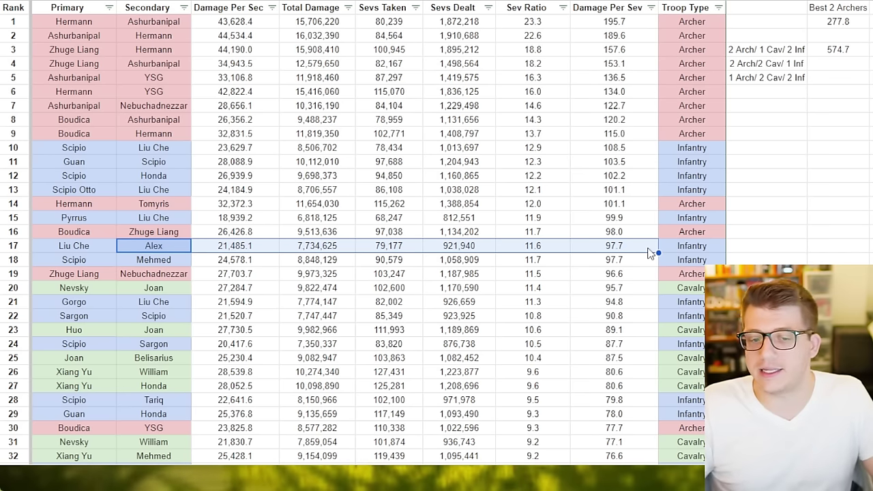
click(649, 249)
key(Right)
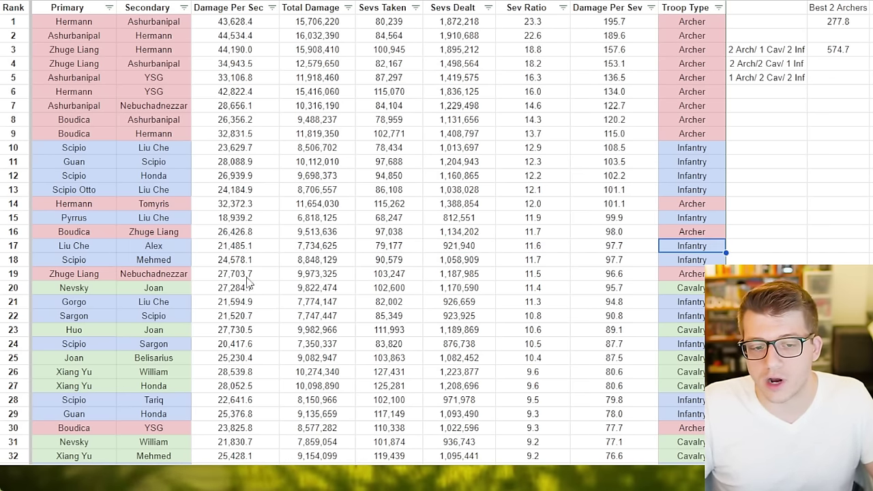
shift+click(89, 249)
Check the 2 Arch/ 1 Cav/ 2 Inf total and compare Damage Per Sev for Hermann/Ashurbanipal and Boudica/Zhuge Liang
click(837, 49)
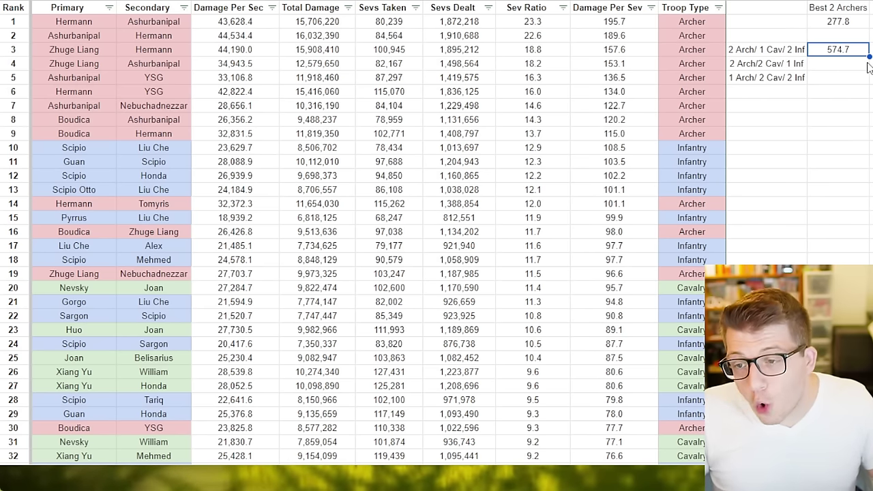
click(871, 92)
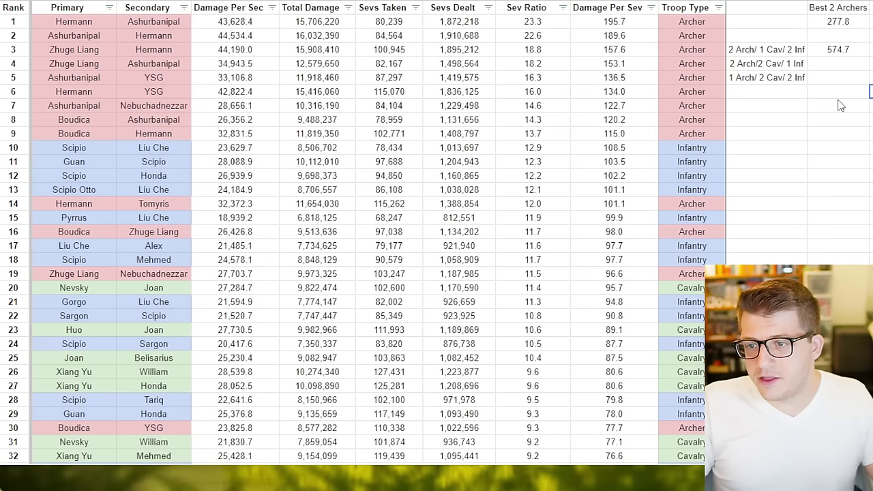
click(641, 26)
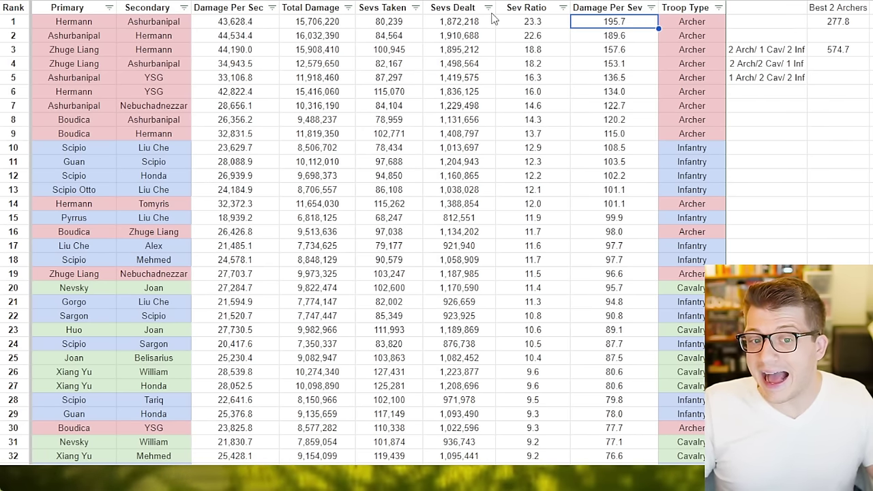
drag(112, 24, 144, 26)
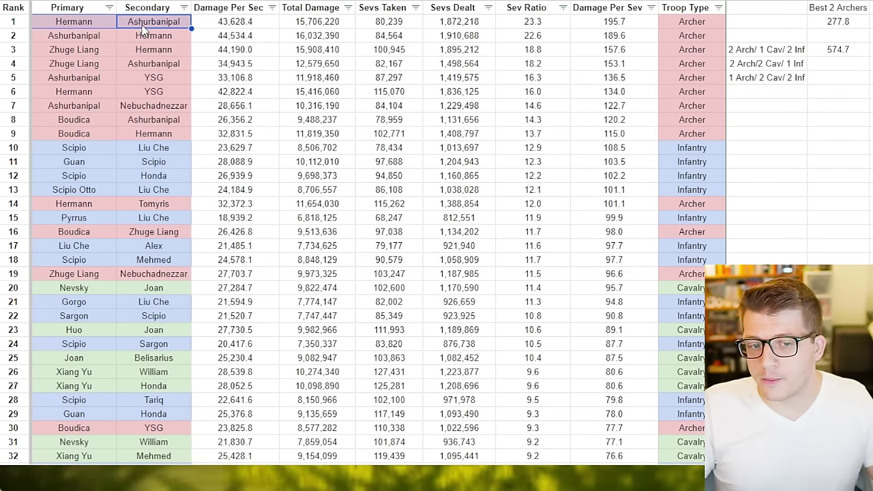
drag(75, 232, 146, 230)
click(612, 233)
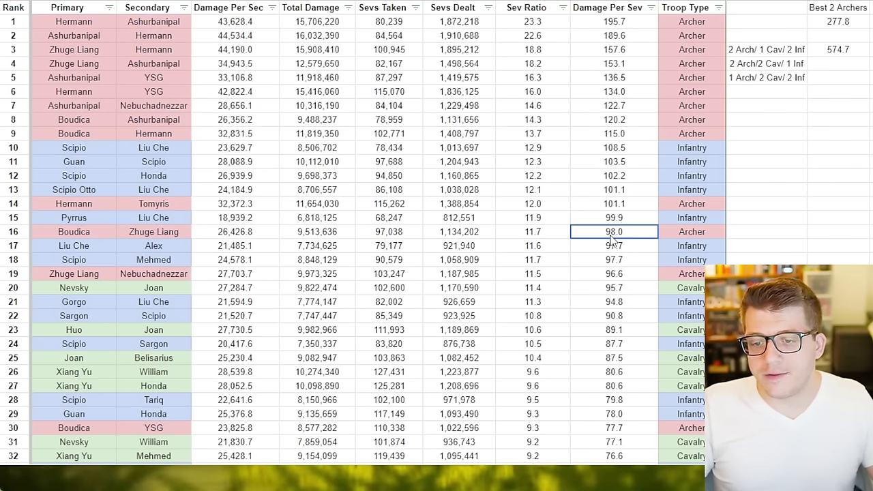
click(612, 21)
Enter 293.8 below the existing Best 2 Archers value and compare the two figures
click(837, 36)
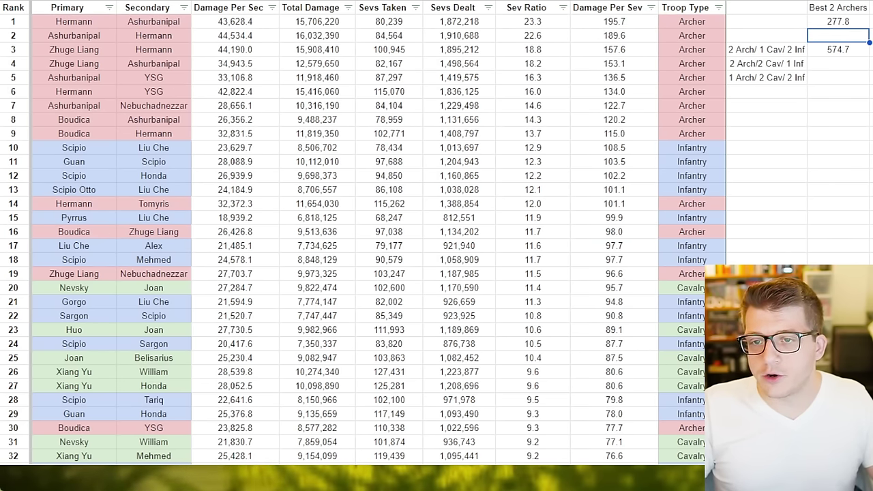
text(293.8)
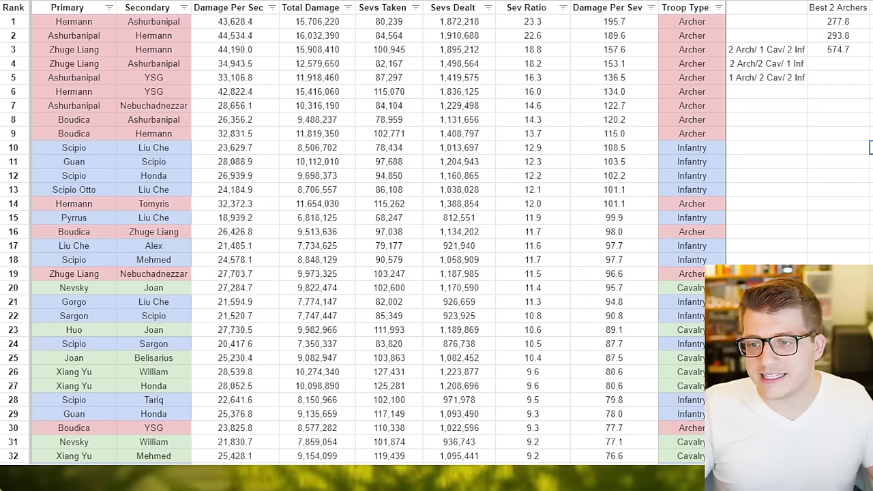
click(848, 40)
click(832, 25)
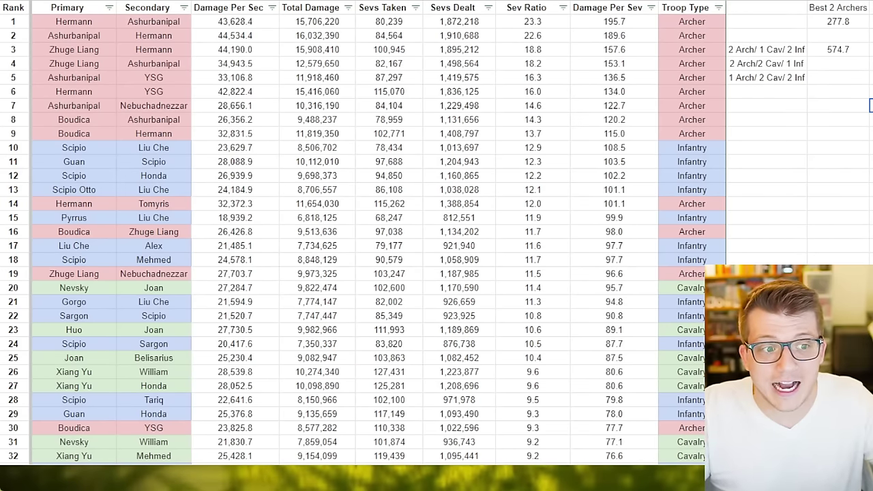
Review the 2 Arch/ 2 Cav/ 1 Inf lineup entry and the Scipio/Liu Che pair with its Damage Per Sev
key(Down)
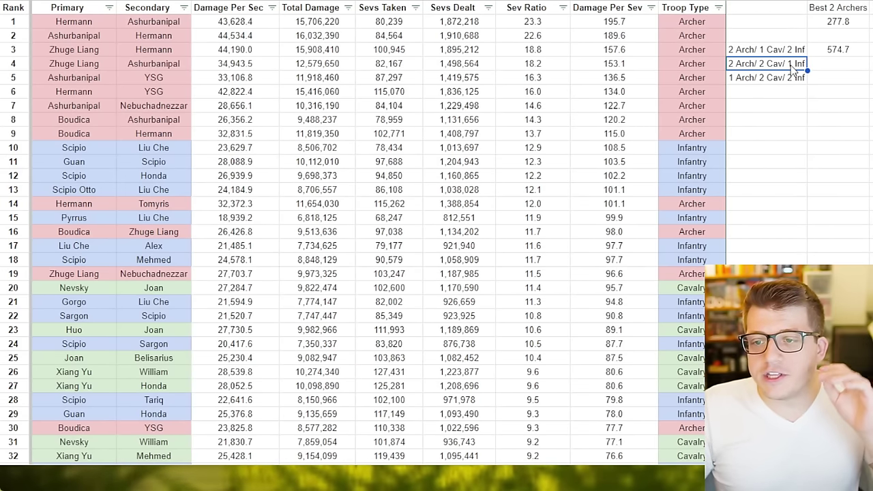
click(831, 68)
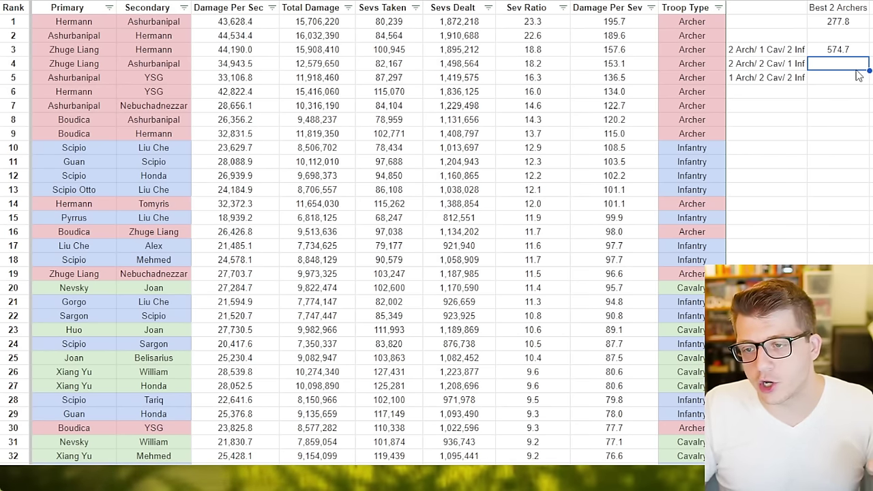
click(74, 153)
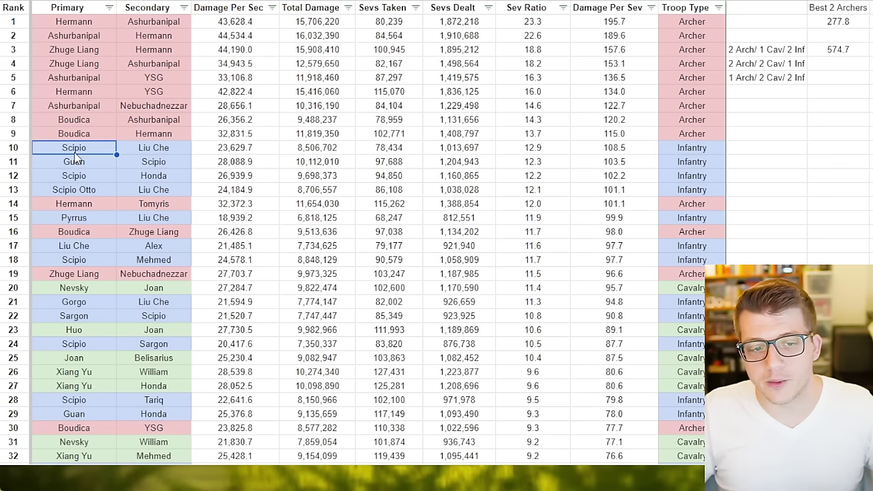
shift+click(151, 154)
ctrl+click(606, 154)
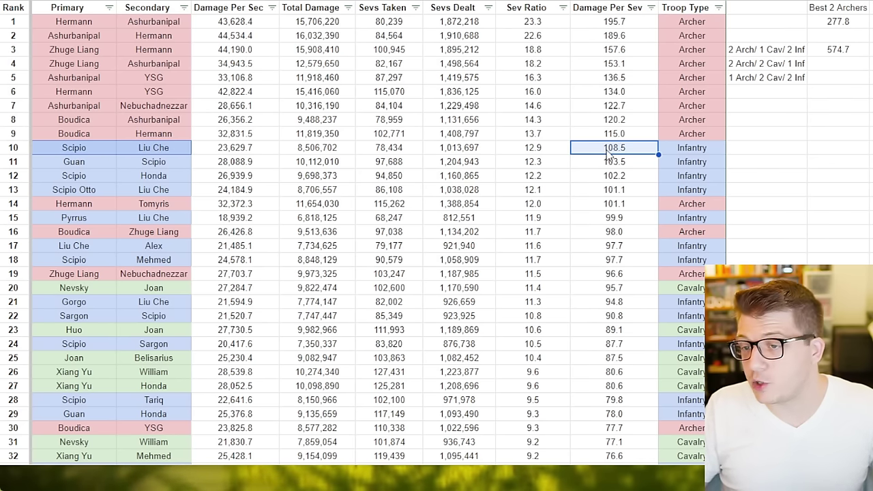
click(859, 163)
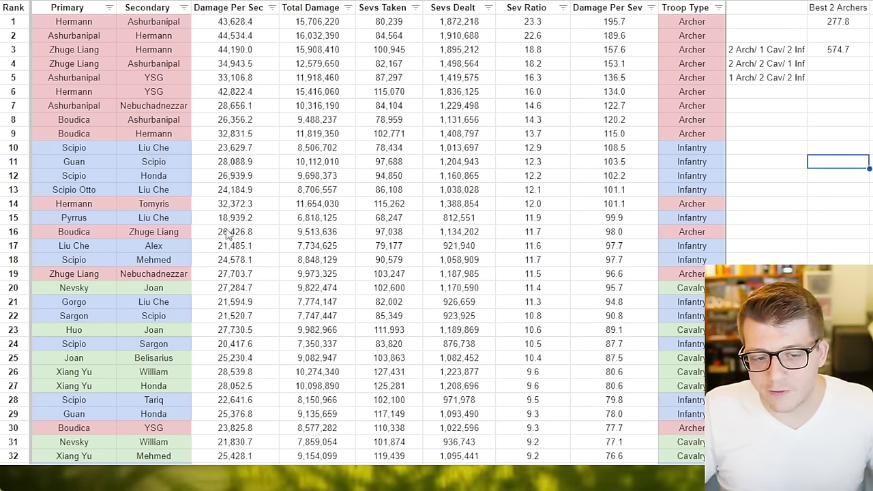
Highlight the Nevsky/Joan cavalry pair together with its Damage Per Sev
click(68, 301)
click(152, 285)
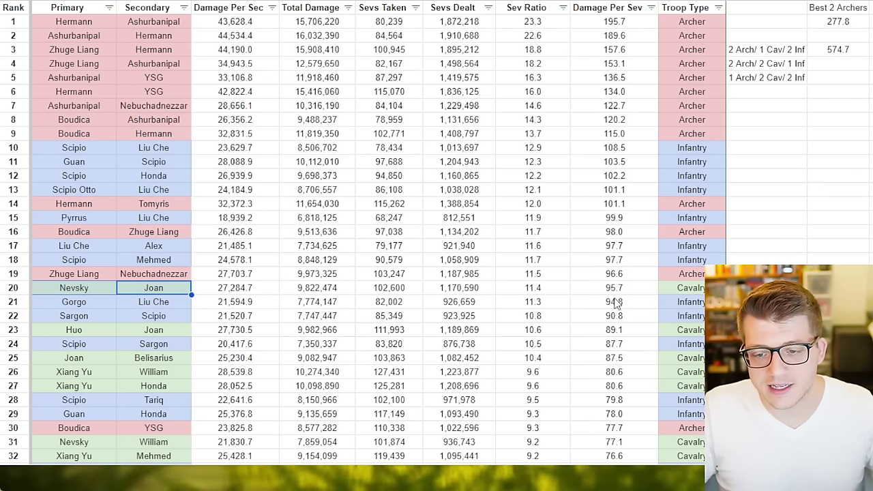
ctrl+click(643, 292)
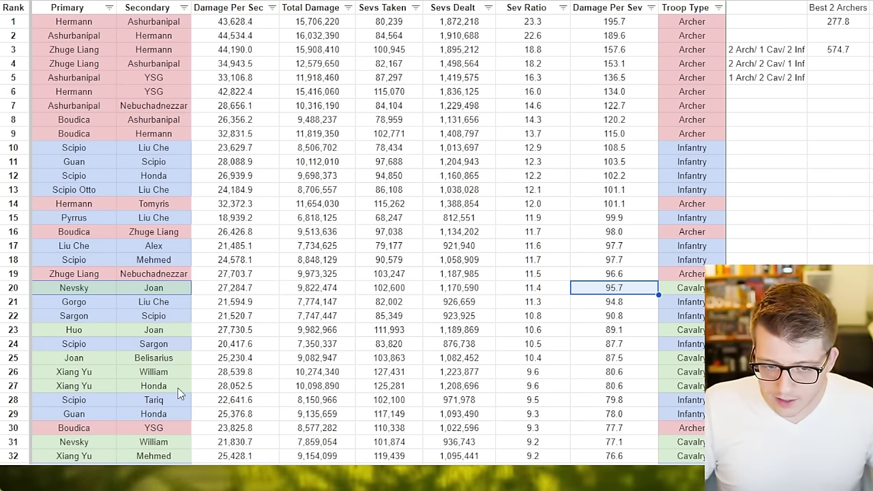
Move down the ranking to examine the lower-ranked cavalry pairs, including those led by Xiang Yu
key(Down)
key(Down)
key(Down)
key(Down)
key(Down)
key(Down)
key(Down)
key(Down)
key(Down)
key(Down)
key(Down)
key(Down)
key(Down)
key(Down)
key(Down)
drag(628, 311, 631, 326)
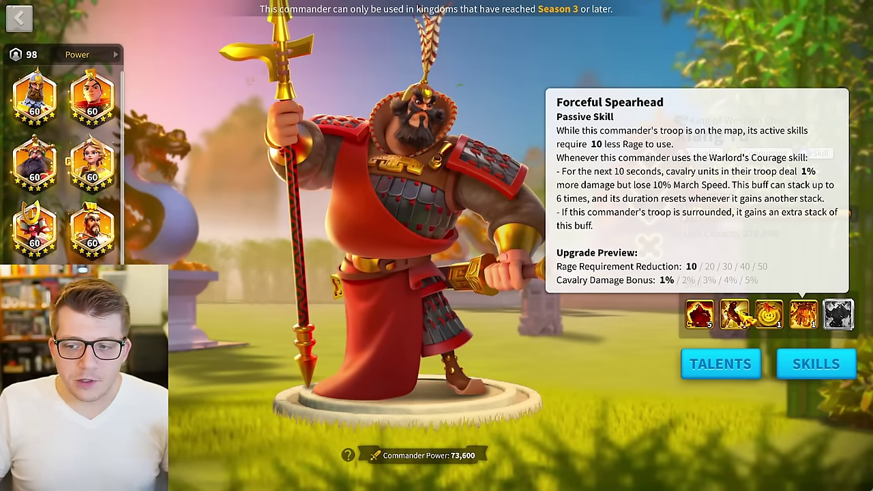
Read Xiang Yu's Snow-hooved Stallion, Forceful Spearhead and first skill descriptions on the game's commander page
click(736, 315)
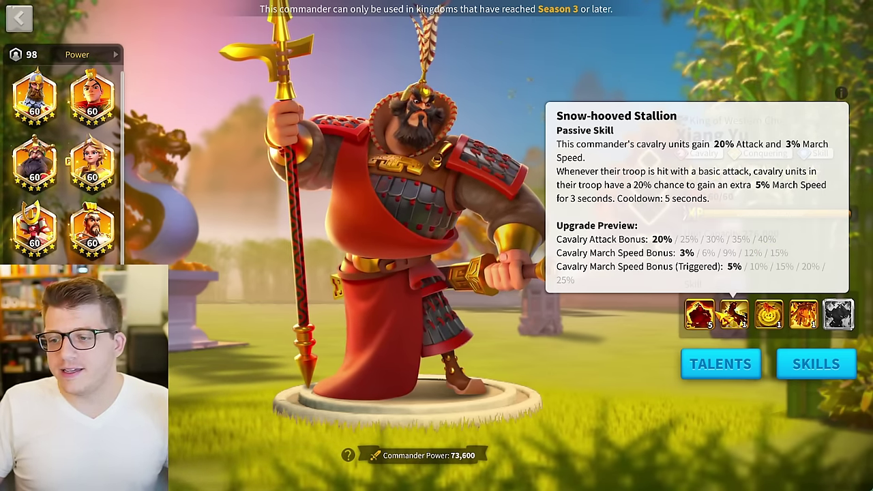
click(803, 315)
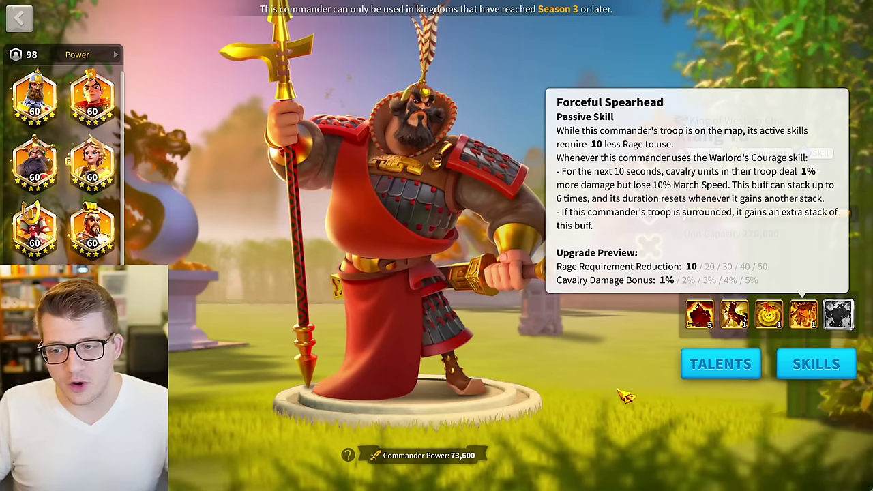
click(716, 419)
click(702, 320)
click(728, 413)
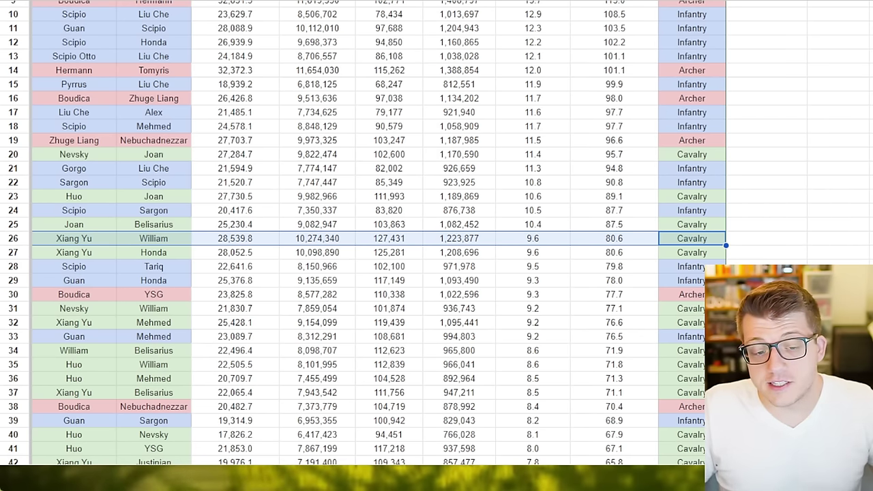
Compare the Xiang Yu/William and Xiang Yu/Honda rows with the Huo/William row through Damage Per Sev
click(113, 239)
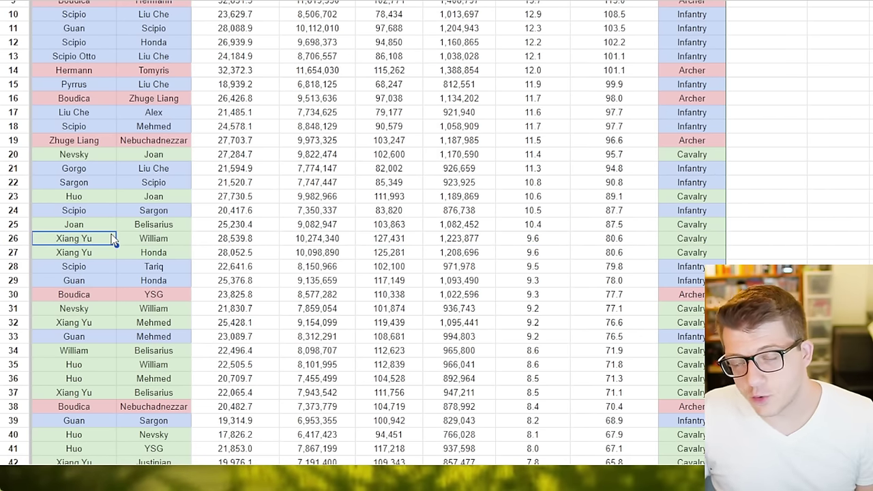
drag(720, 248, 719, 249)
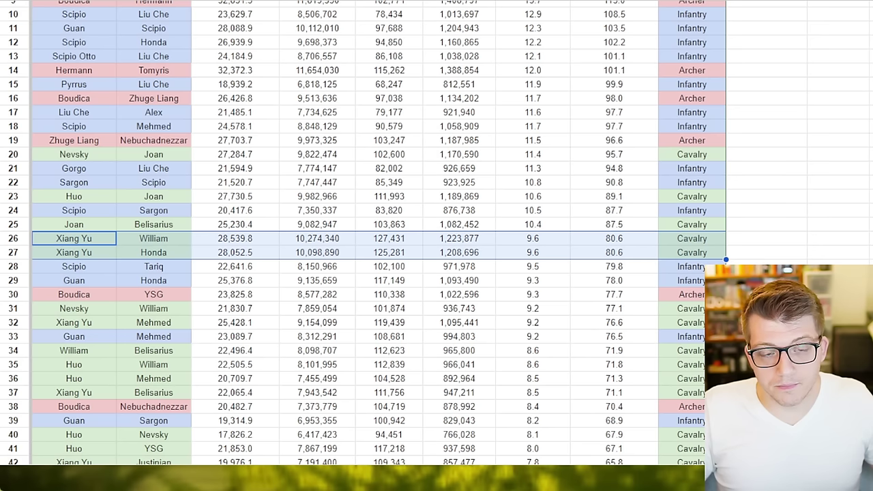
click(87, 369)
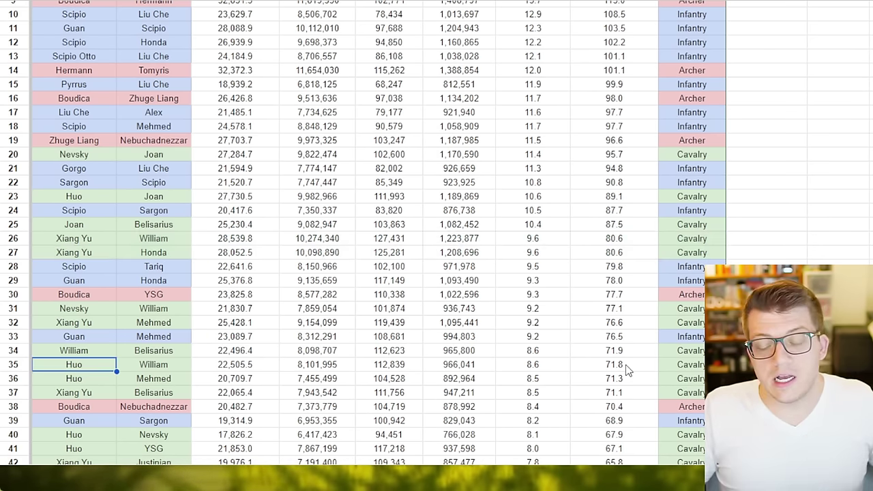
shift+click(627, 368)
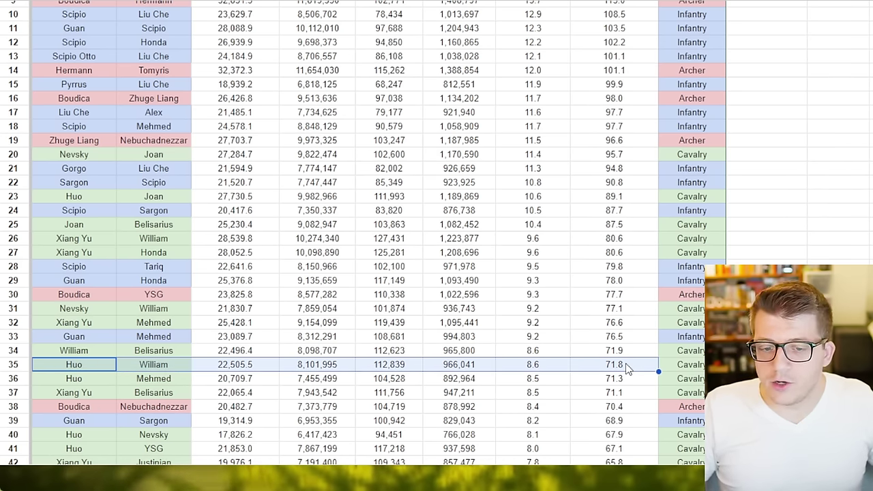
Compare the Damage Per Sev of the William/Belisarius pair with that of Huo/William
click(83, 350)
shift+click(153, 356)
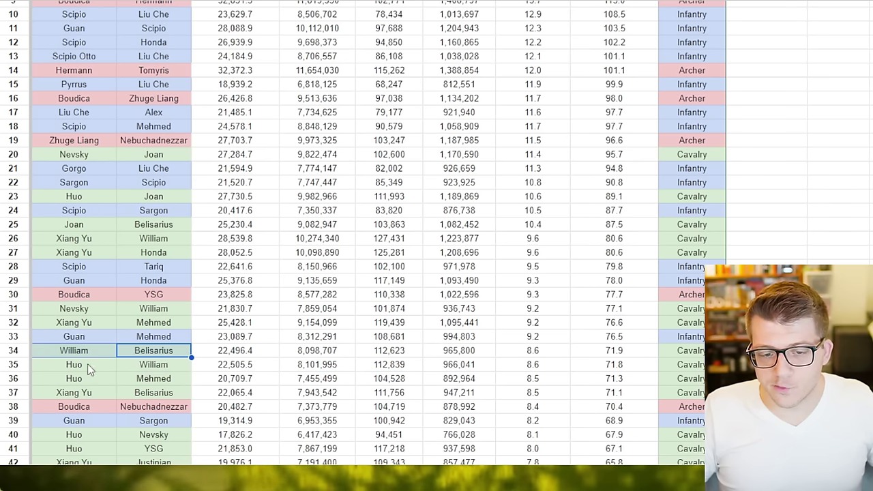
click(606, 356)
shift+click(599, 361)
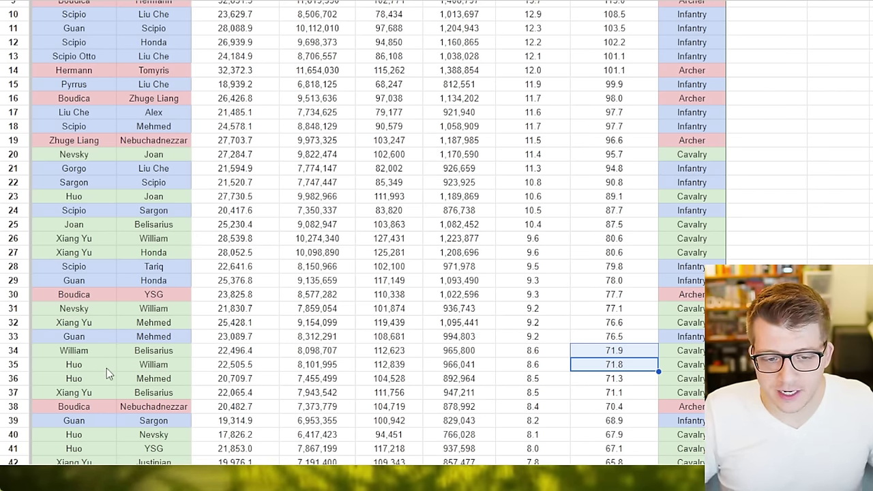
Review the Huo/William and William/Belisarius commander names and compare their stats from Damage Per Sec through Sevs Dealt
click(109, 339)
click(124, 353)
click(102, 370)
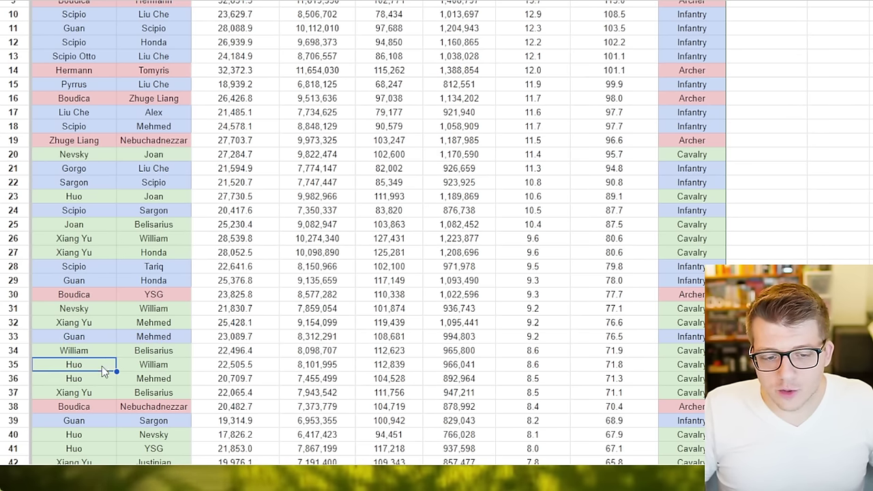
click(131, 371)
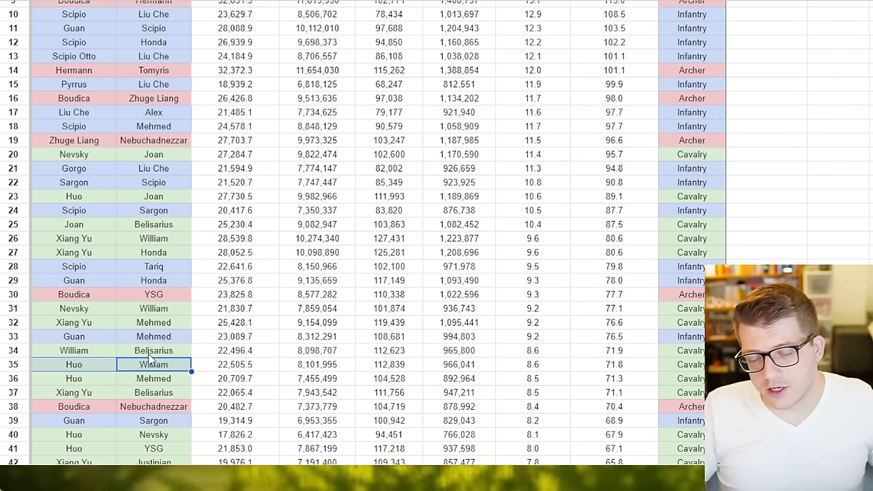
click(86, 349)
click(149, 351)
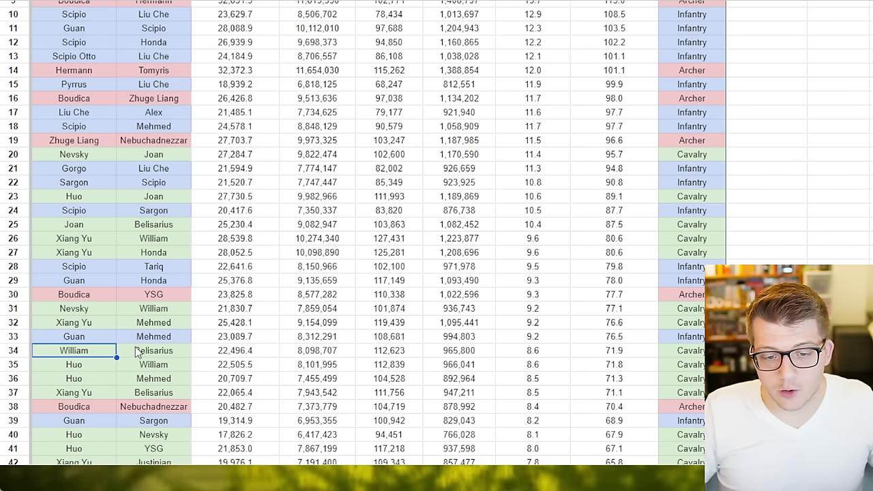
click(243, 352)
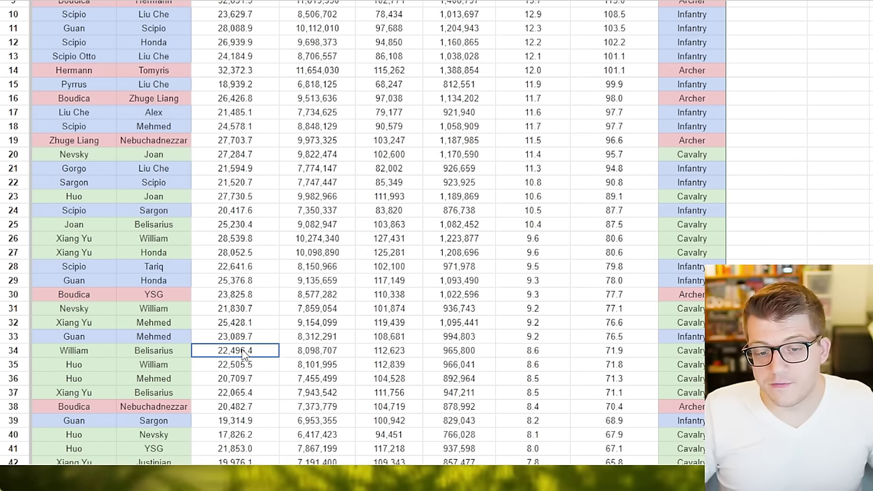
shift+click(461, 366)
Highlight the Huo/William pair together with its Damage Per Sev, and return to the highest-ranked pairs
click(161, 364)
key(shift+Left)
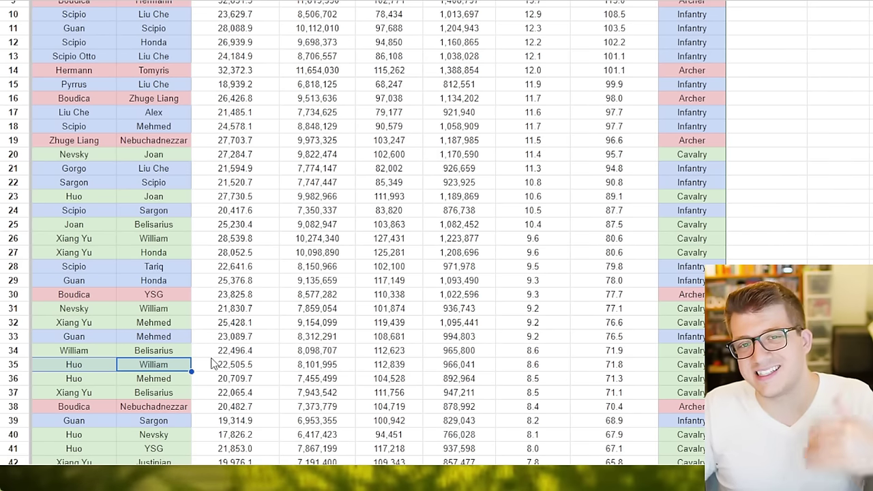
ctrl+click(590, 371)
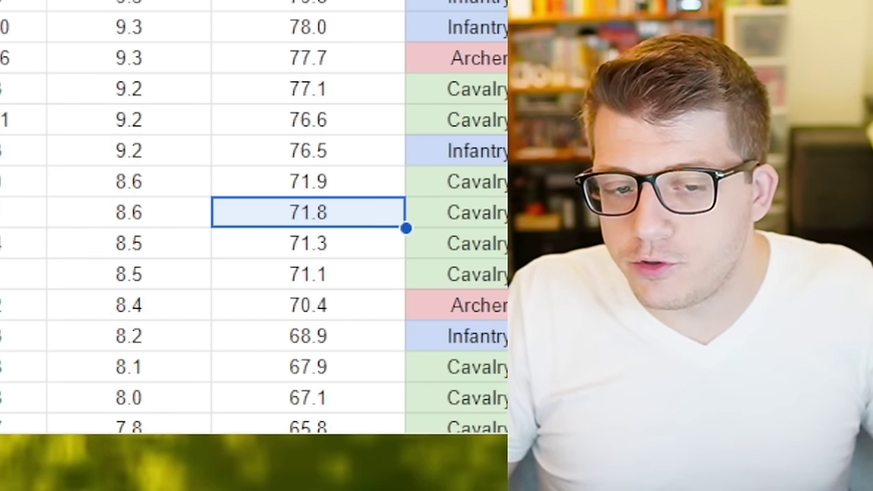
click(285, 102)
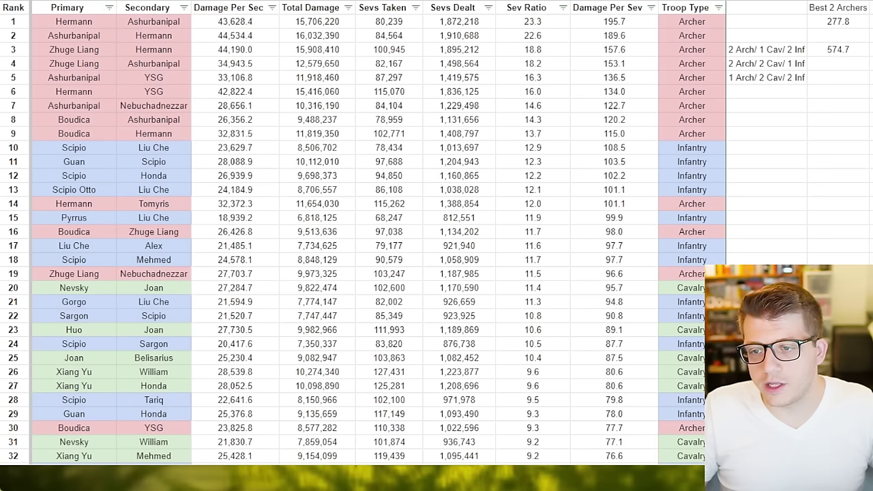
Fill in 553.8 as the 2 Arch/ 2 Cav/ 1 Inf total and compare it with the 2 Arch/ 1 Cav/ 2 Inf total
click(838, 65)
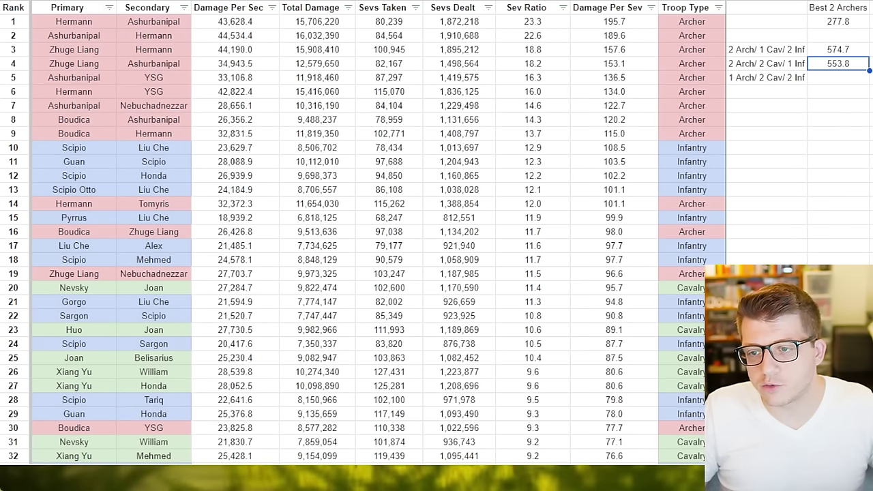
click(871, 161)
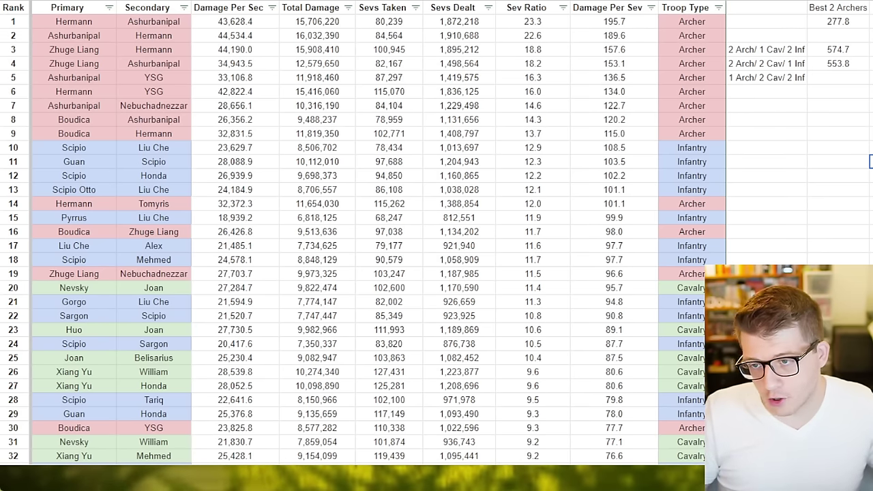
click(855, 52)
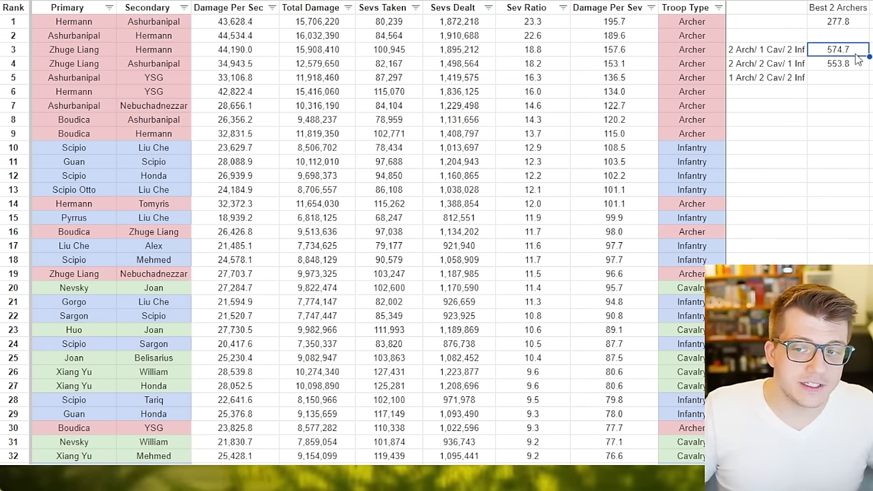
key(shift+Down)
click(871, 49)
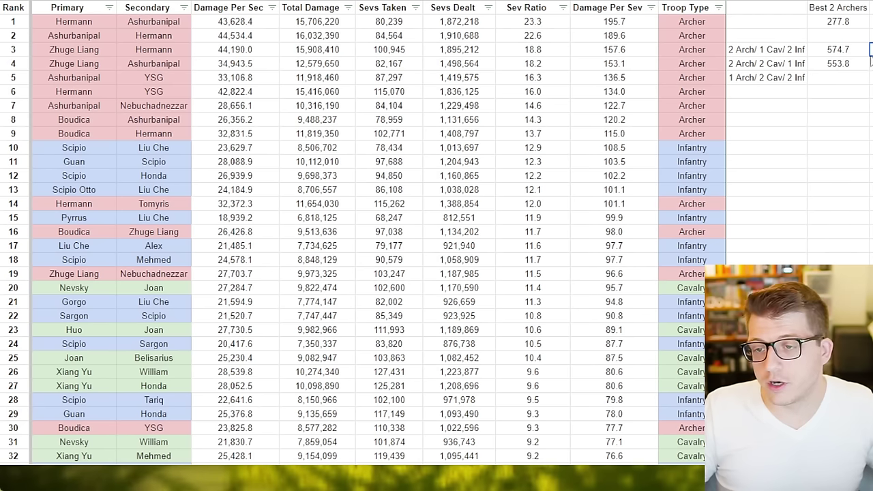
Highlight the Zhuge Liang/Hermann row through Damage Per Sev and fill in 526.3 as the 1 Arch/ 2 Cav/ 2 Inf total
click(858, 79)
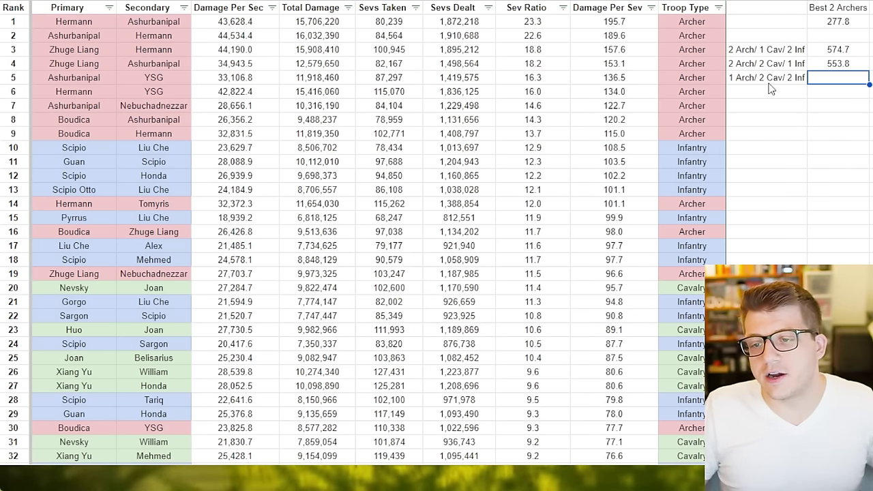
click(89, 54)
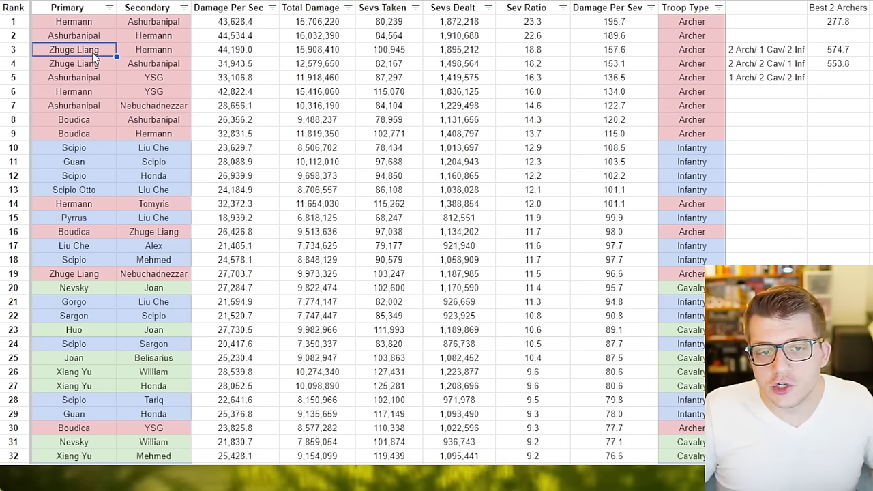
shift+click(579, 52)
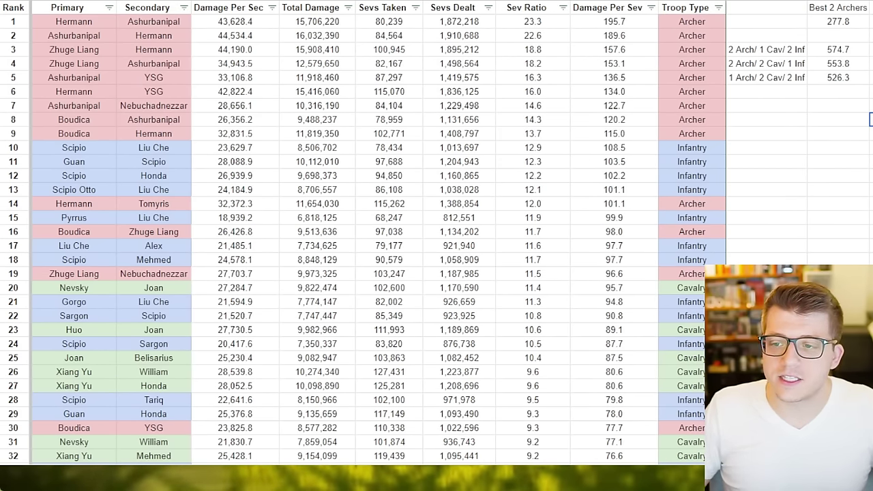
Compare the totals of the three five-march lineups, focusing on 2 Arch/ 1 Cav/ 2 Inf against 2 Arch/ 2 Cav/ 1 Inf
click(852, 50)
key(shift+Down)
shift+click(856, 79)
click(871, 77)
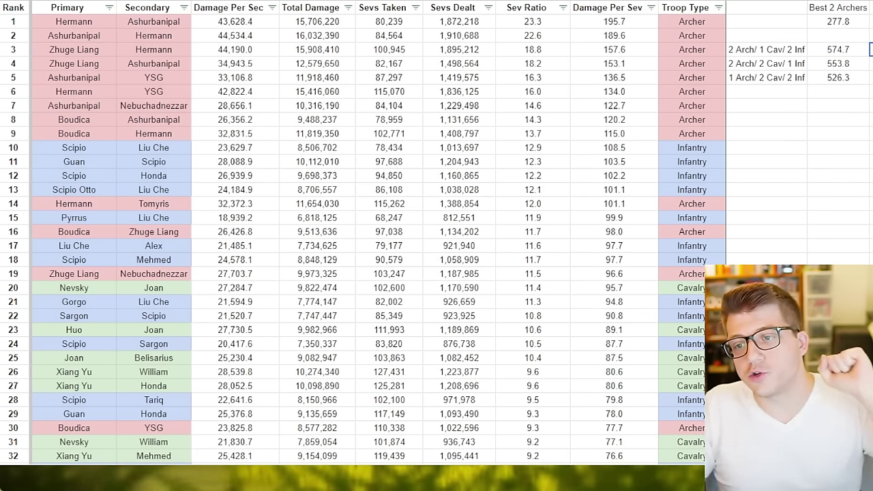
click(850, 55)
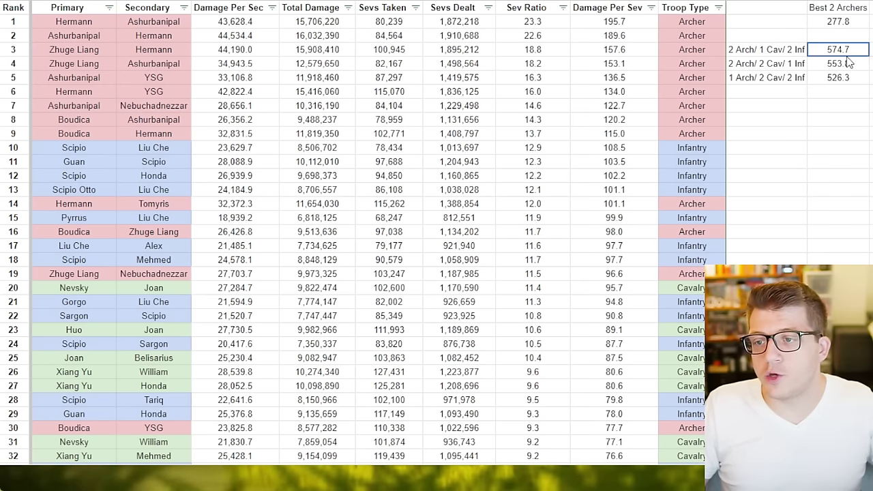
key(Right)
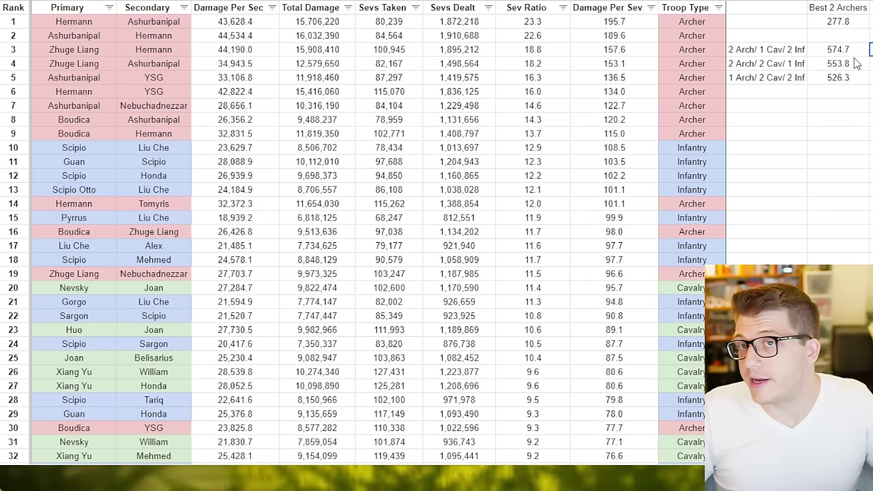
key(Left)
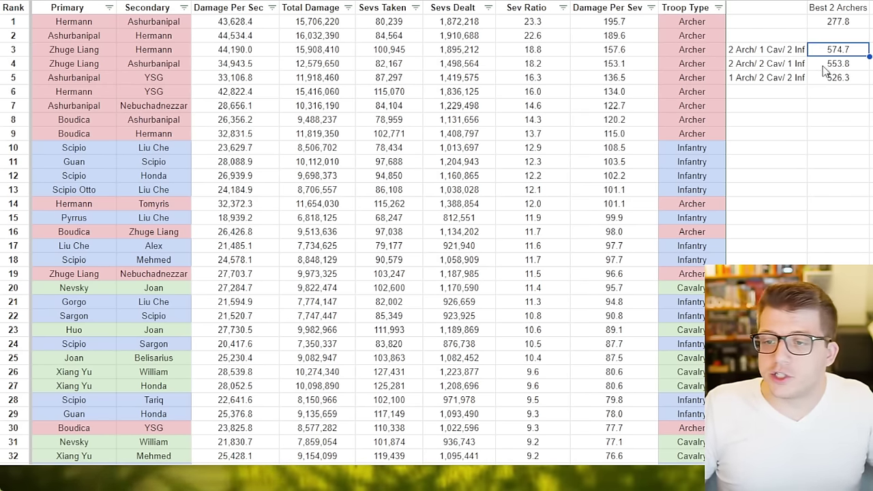
key(Down)
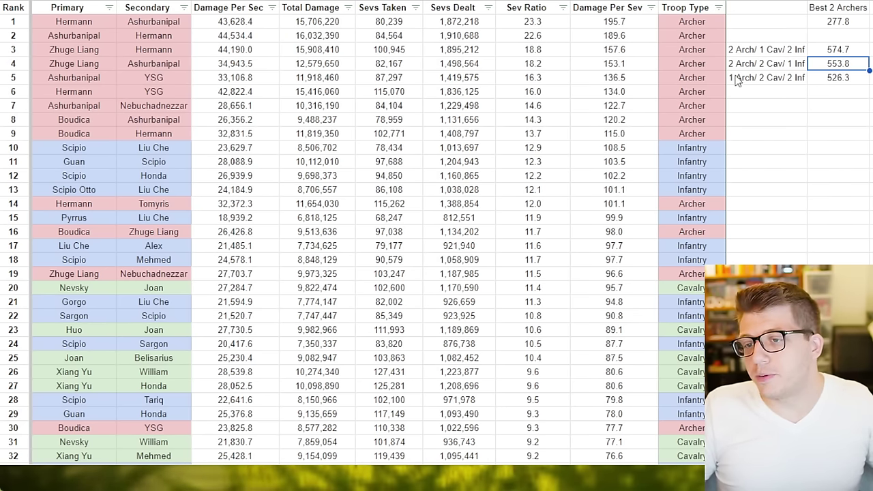
Highlight the 1 Arch/ 2 Cav/ 2 Inf lineup with its total, and extend the comparison to all three lineup totals
key(Down)
key(shift+Left)
key(shift+Right)
key(shift+Left)
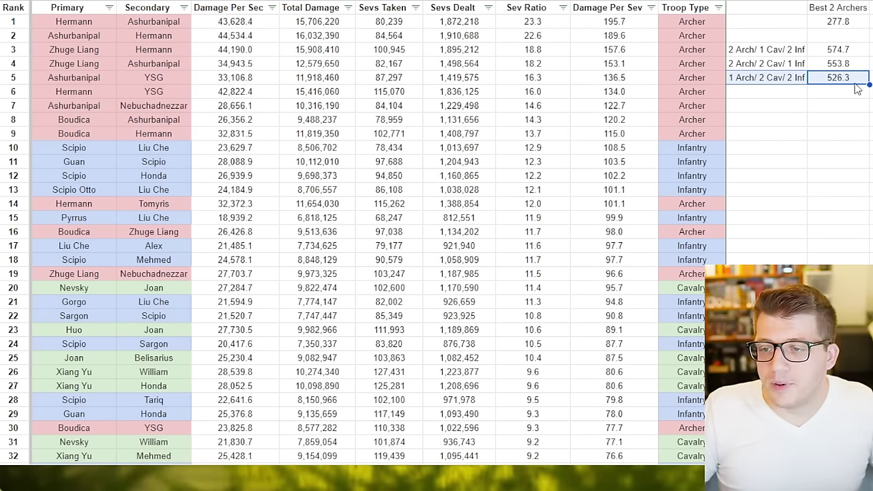
key(shift+Up)
key(shift+Up)
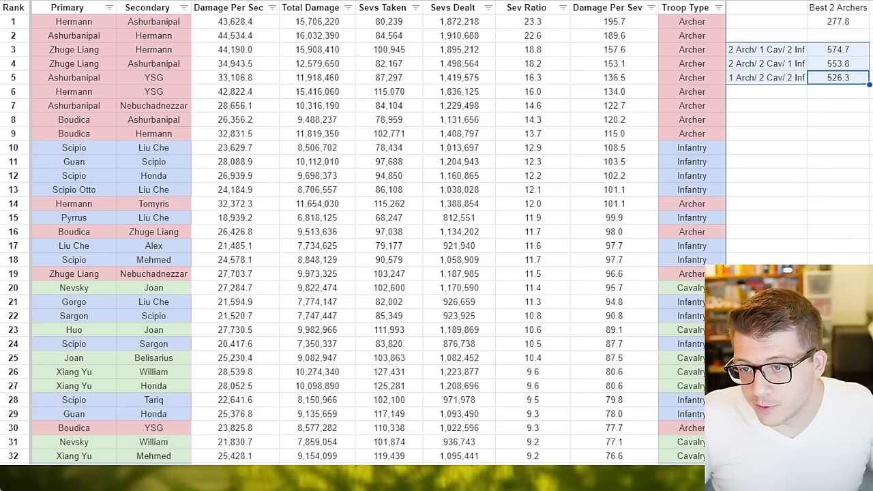
key(Right)
key(Left)
key(shift+Up)
key(shift+Up)
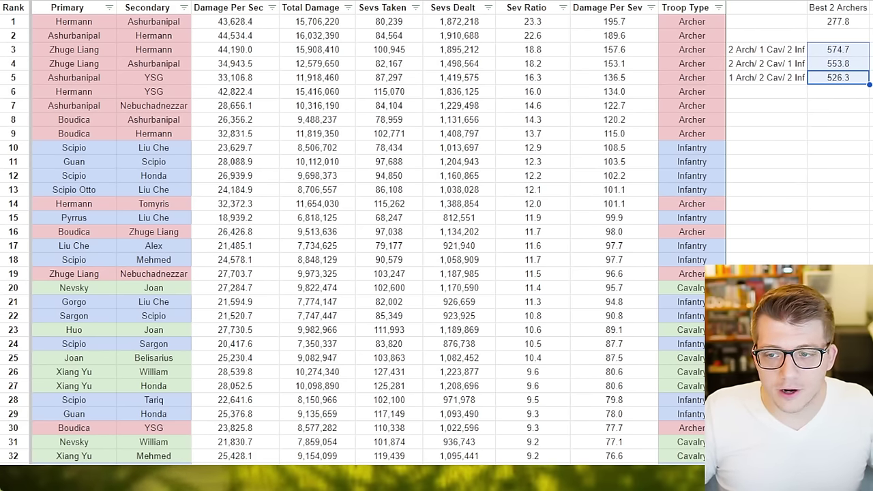
drag(840, 50, 851, 87)
click(871, 77)
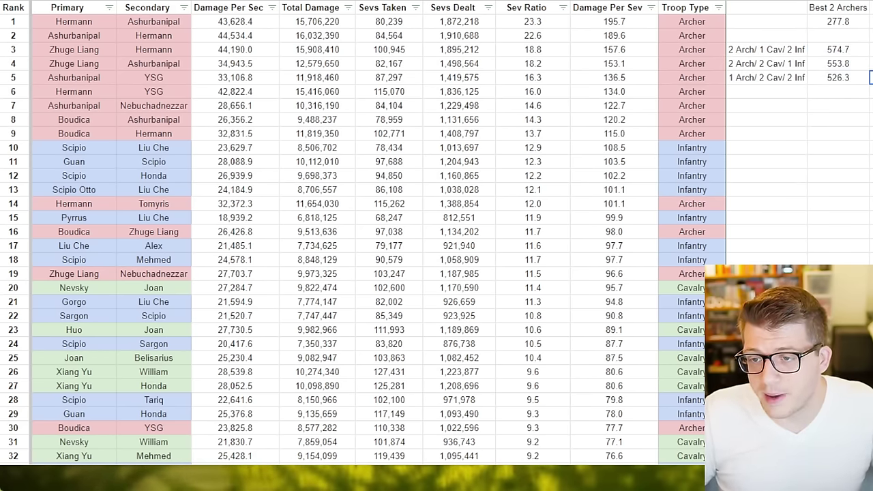
Examine the percentage beside each five-march lineup total and match it to the lineup's troop mix
drag(821, 50, 825, 79)
click(694, 52)
click(812, 52)
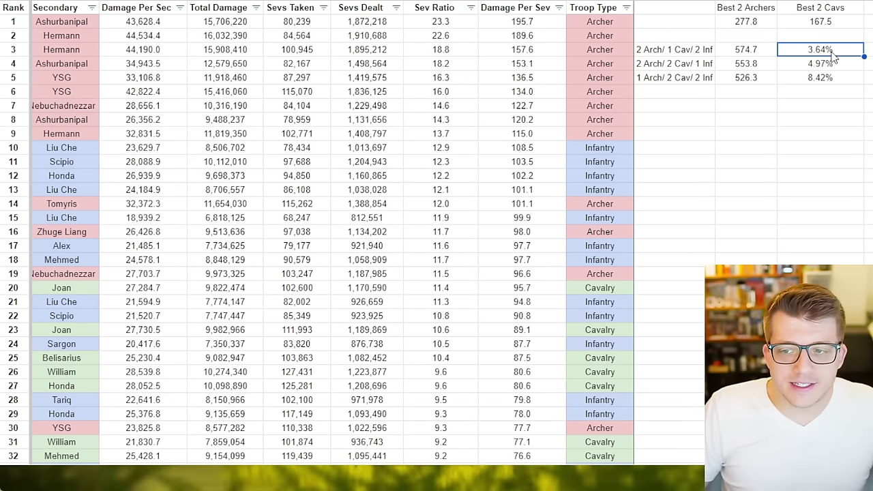
click(696, 52)
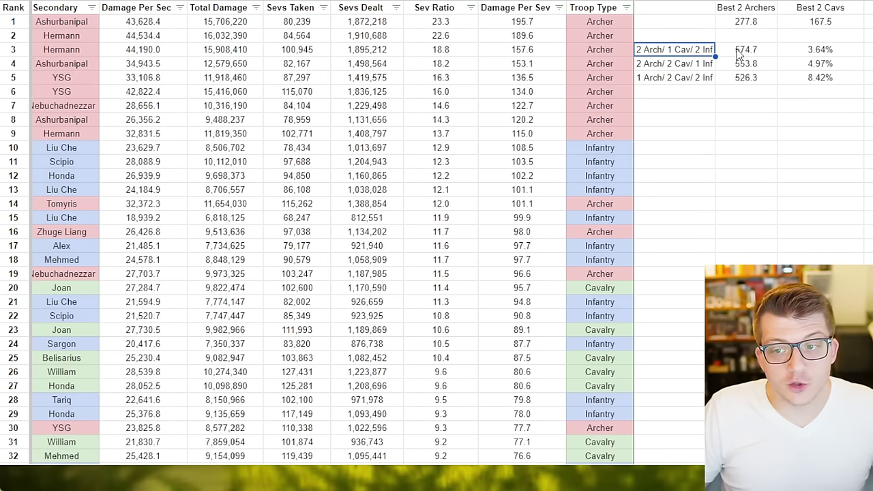
click(696, 64)
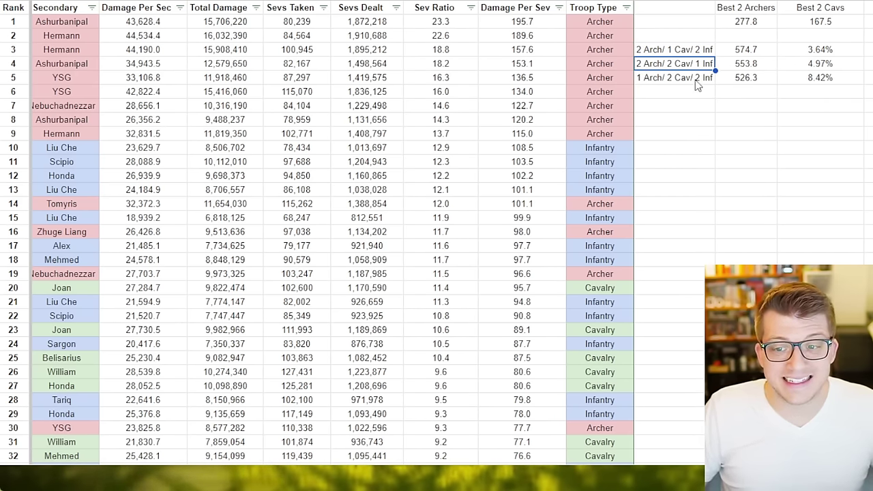
click(812, 66)
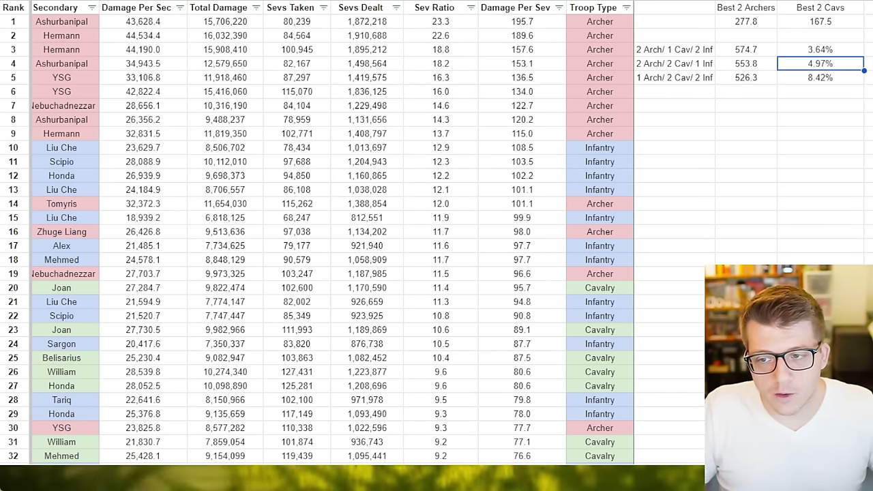
click(836, 81)
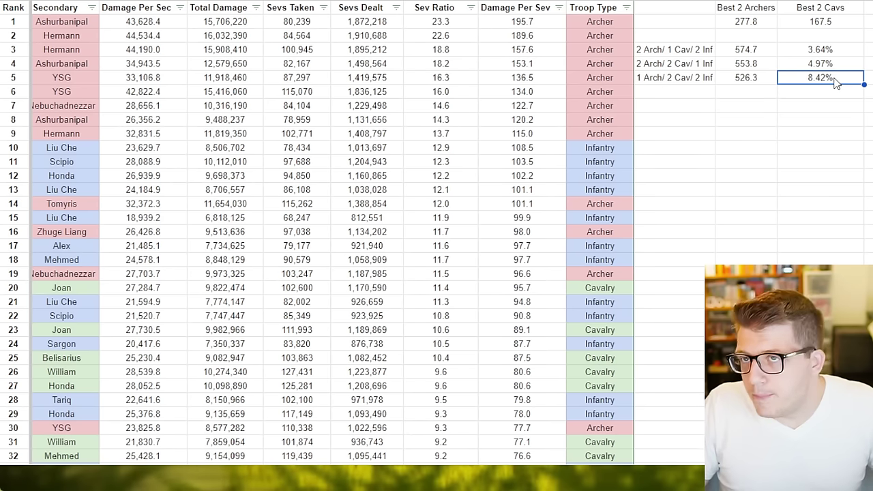
Highlight all three lineups with their totals and percentages, and narrow the comparison to the two lineups with two cavalry marches
drag(688, 54, 681, 84)
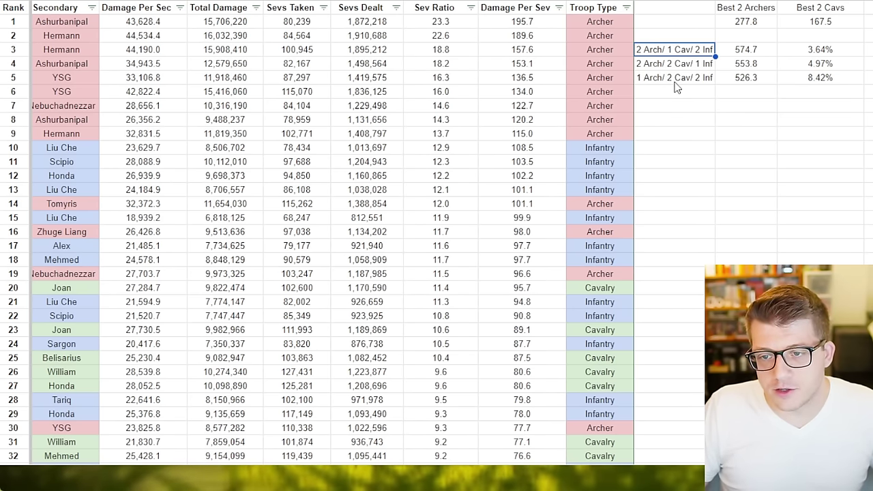
click(821, 79)
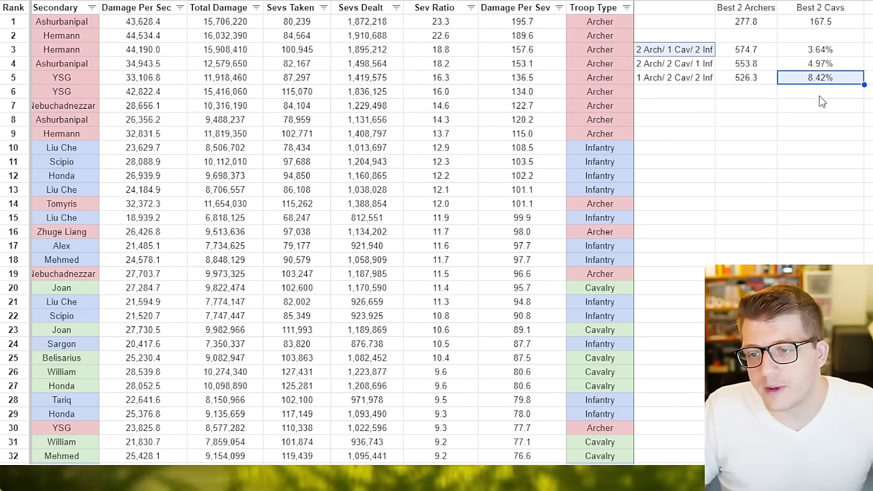
shift+click(688, 51)
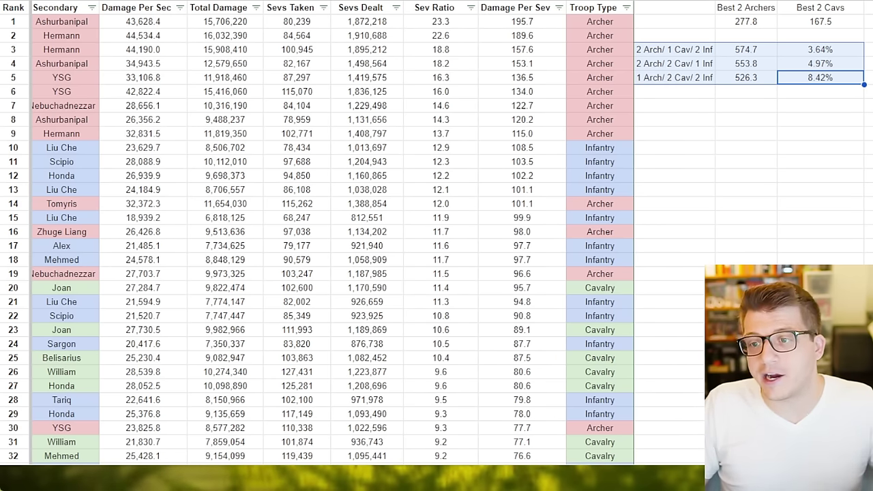
click(690, 65)
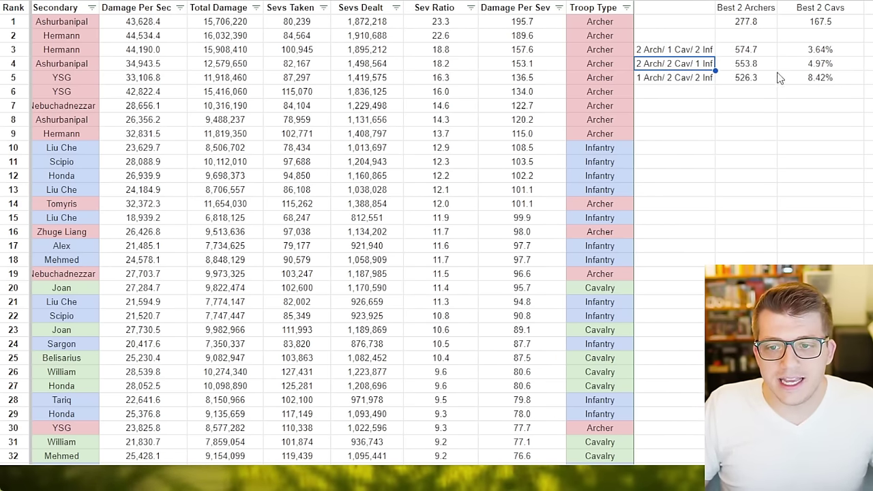
shift+click(812, 80)
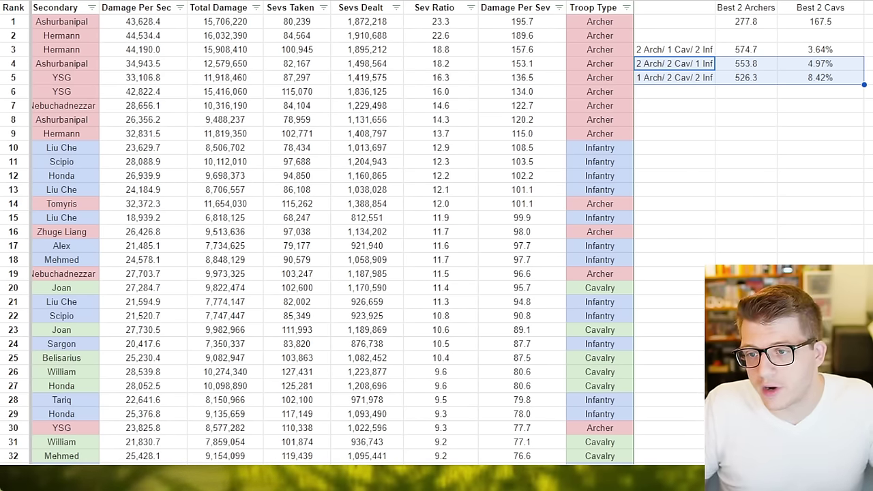
click(818, 77)
shift+click(692, 68)
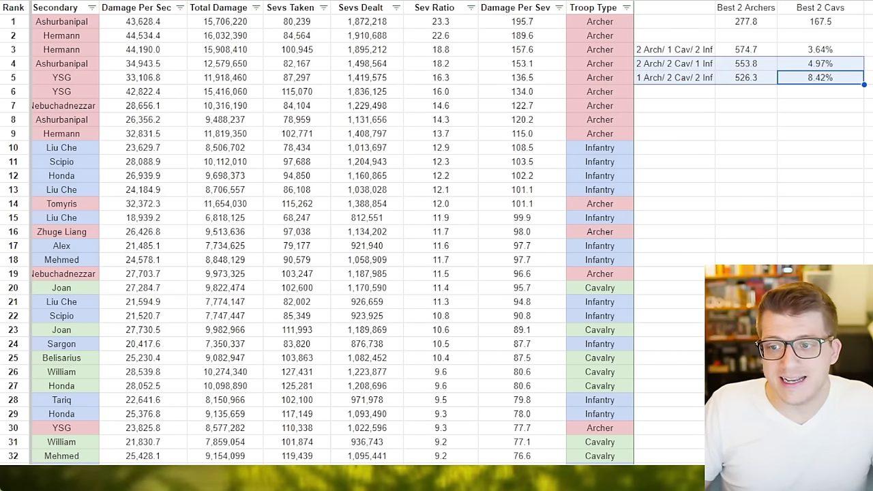
Compare the full 2 Arch/ 1 Cav/ 2 Inf row with the full 1 Arch/ 2 Cav/ 2 Inf row
click(818, 49)
shift+click(675, 49)
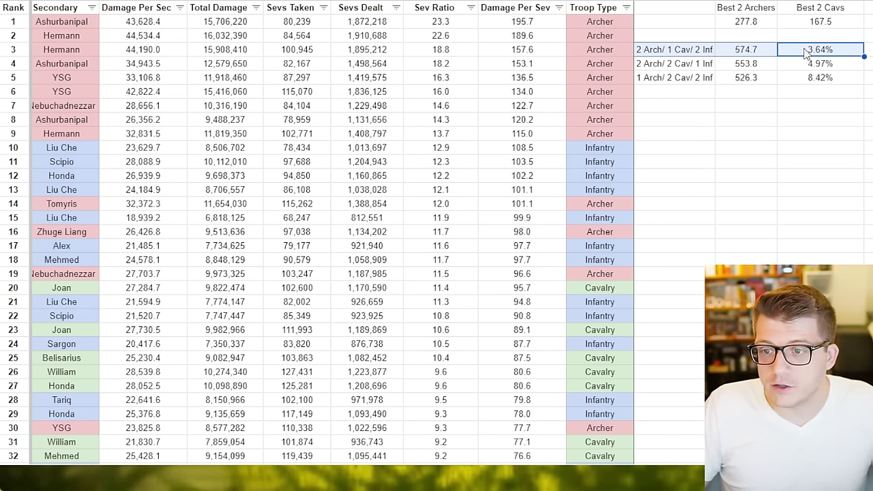
click(846, 77)
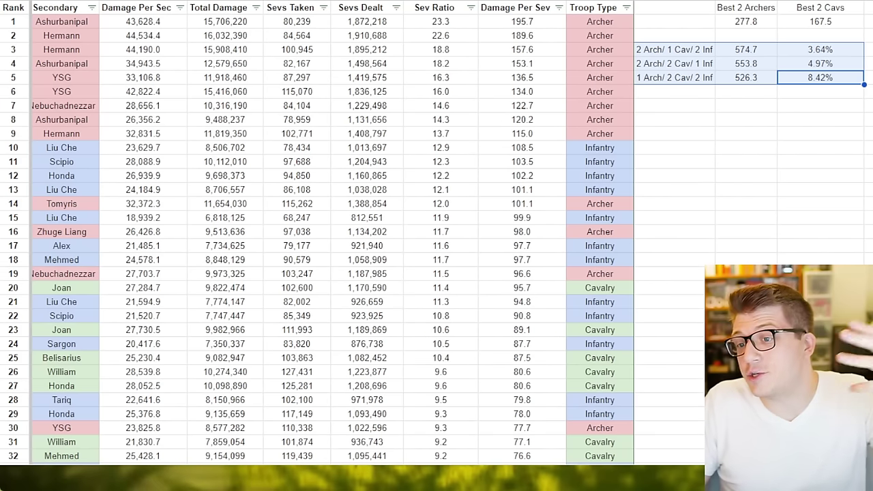
click(849, 80)
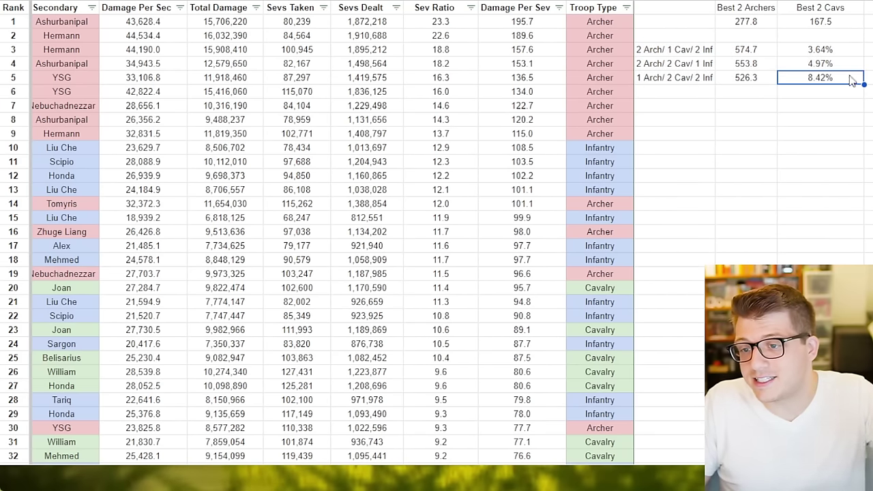
shift+click(682, 78)
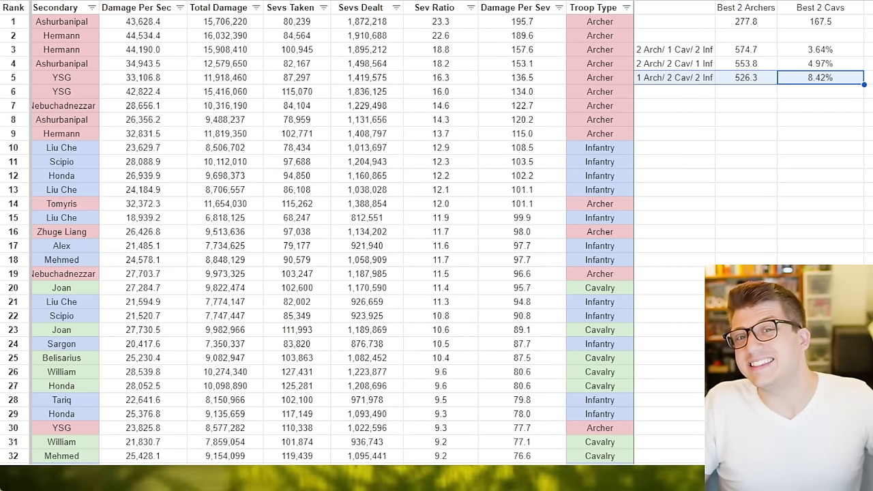
click(837, 81)
shift+click(696, 81)
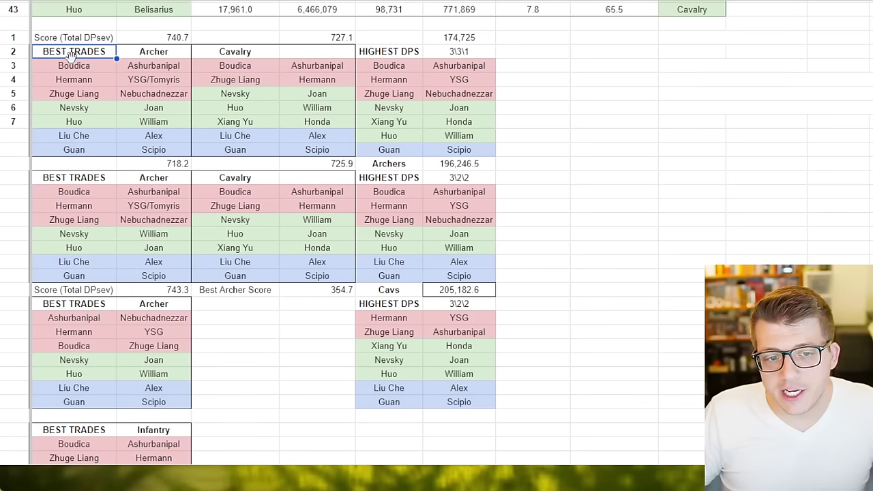
Review the commander pairs in the three seven-march BEST TRADES Archer lineups below the ranking table
drag(72, 66, 133, 144)
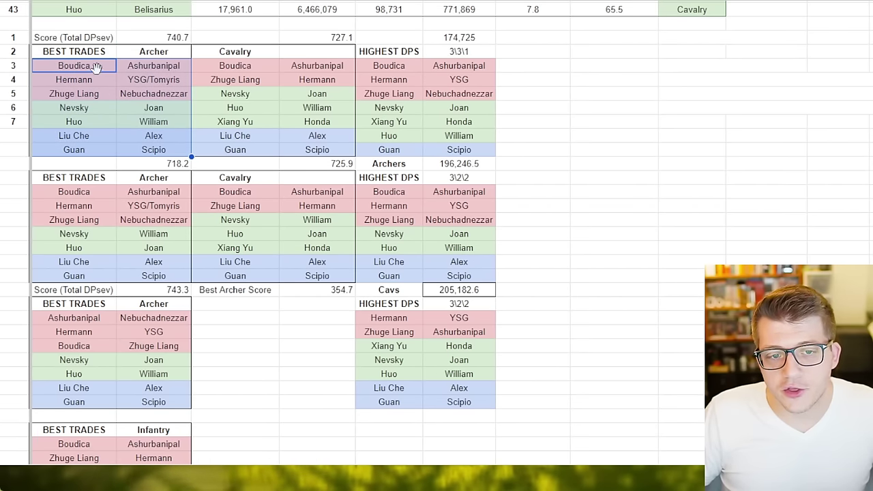
click(77, 197)
drag(77, 212, 158, 281)
drag(154, 235, 169, 252)
click(156, 237)
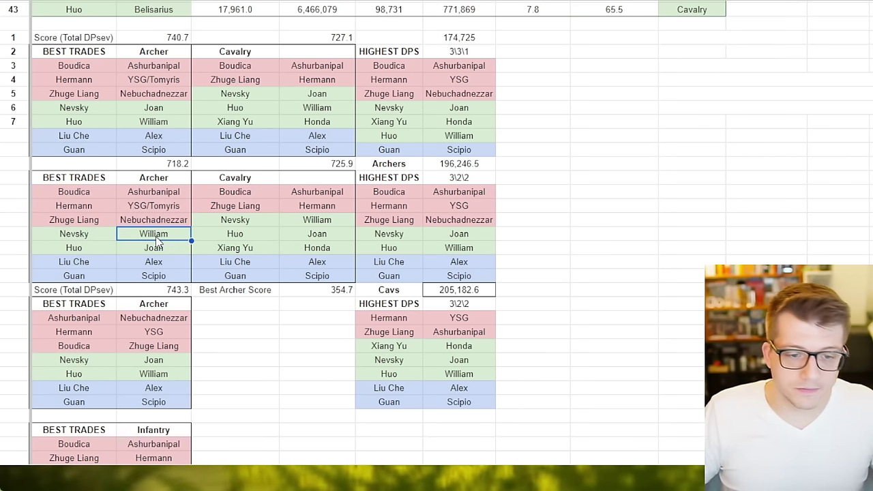
mouse_move(153, 401)
mouse_down()
mouse_move(73, 318)
mouse_move(140, 394)
mouse_up()
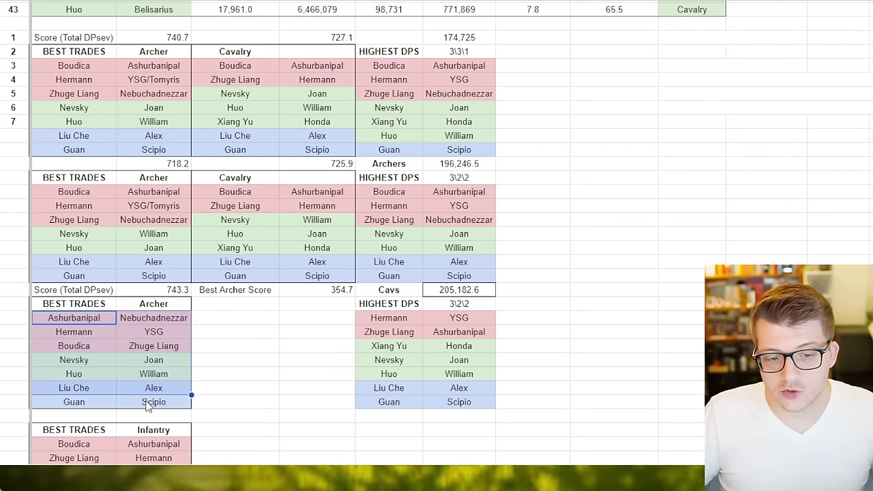
Highlight the three archer pairs in the lowest BEST TRADES Archer lineup and the start of the Infantry lineup below it
click(73, 332)
click(106, 319)
key(shift+Right)
ctrl+click(109, 334)
key(shift+Right)
ctrl+click(108, 346)
key(shift+Right)
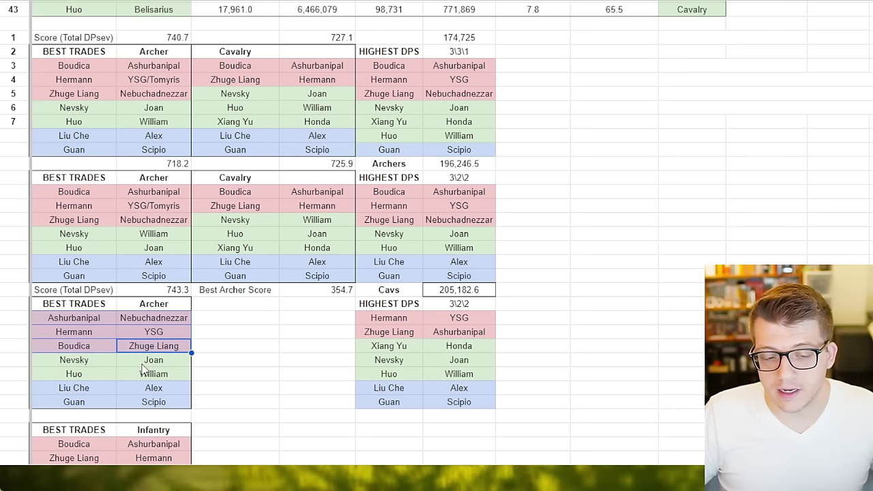
click(60, 431)
shift+click(143, 458)
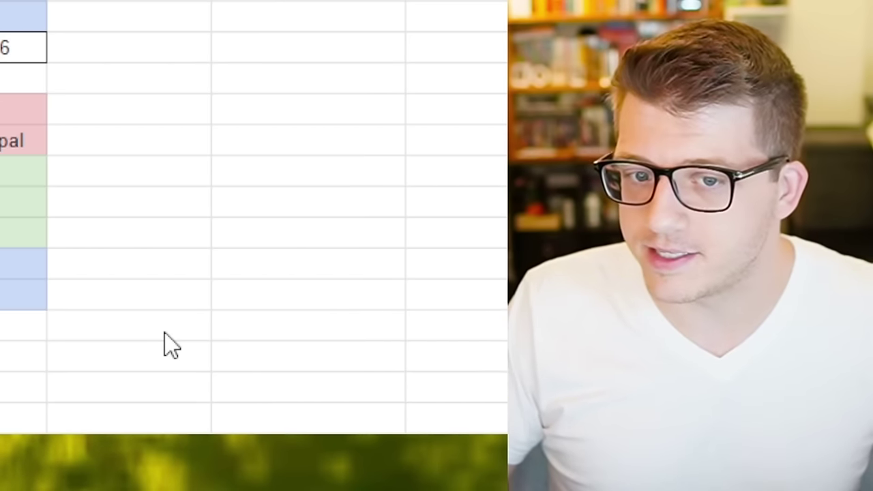
Examine the total, the first archer pair and the three cavalry pairs of the upper BEST TRADES Cavalry lineup
click(396, 180)
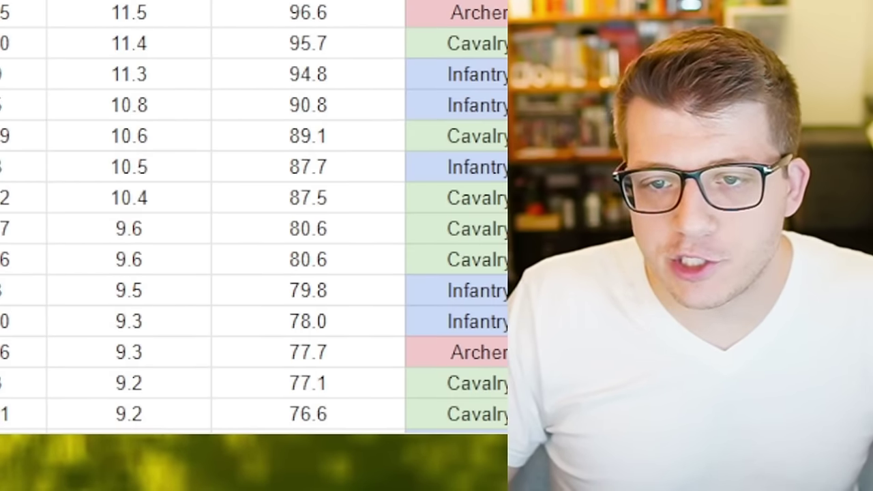
scroll(254, 217, down, 5)
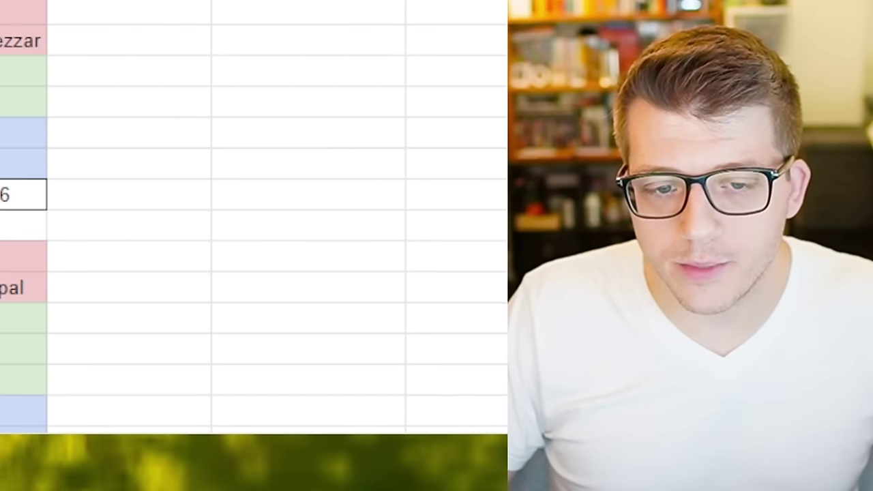
scroll(254, 216, down, 3)
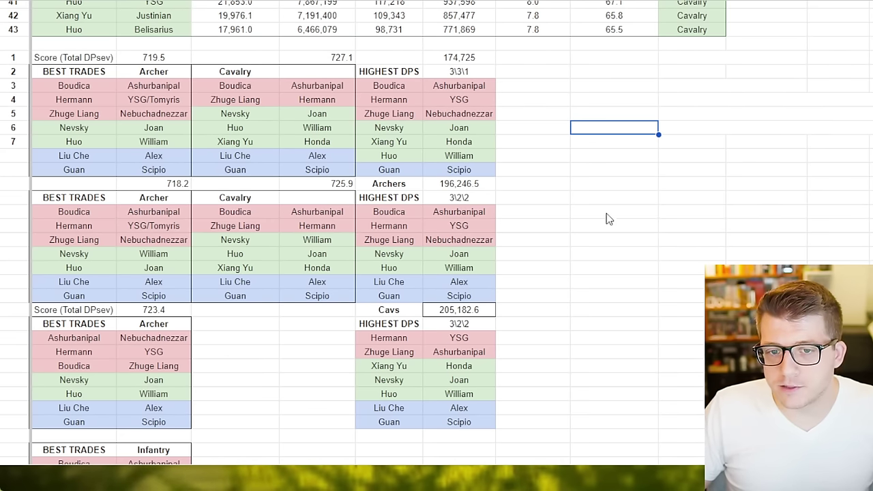
click(331, 59)
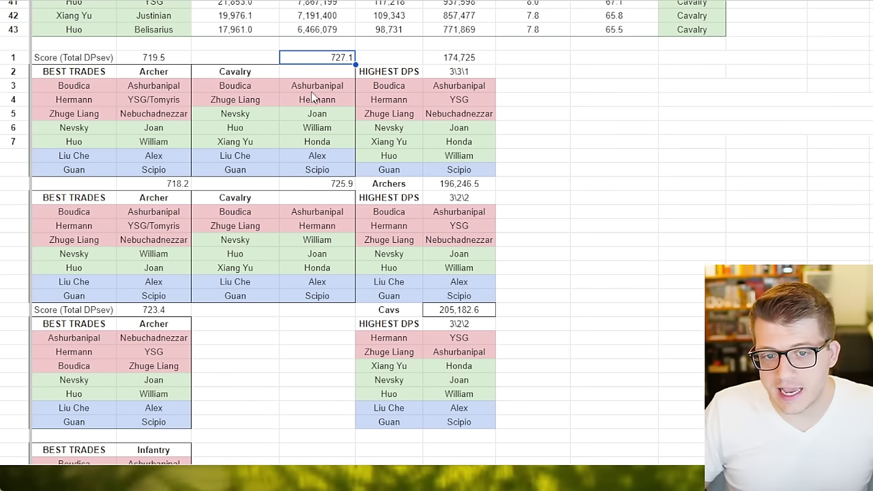
click(242, 85)
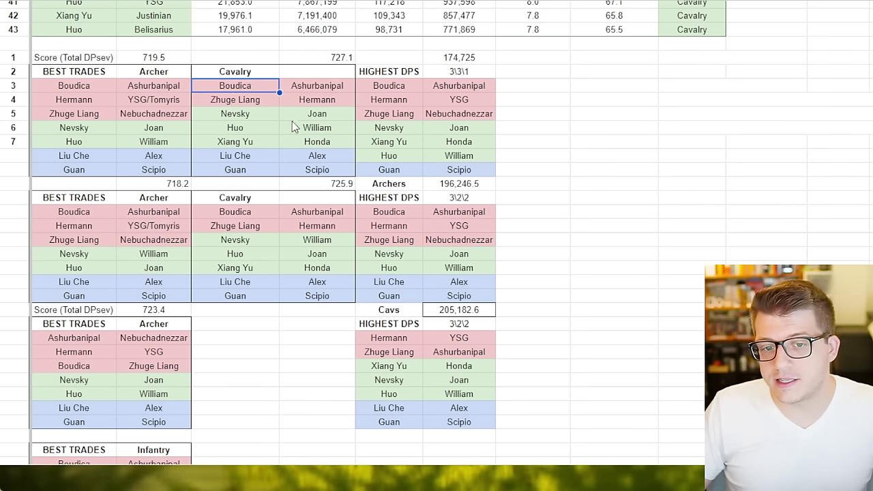
drag(234, 113, 300, 149)
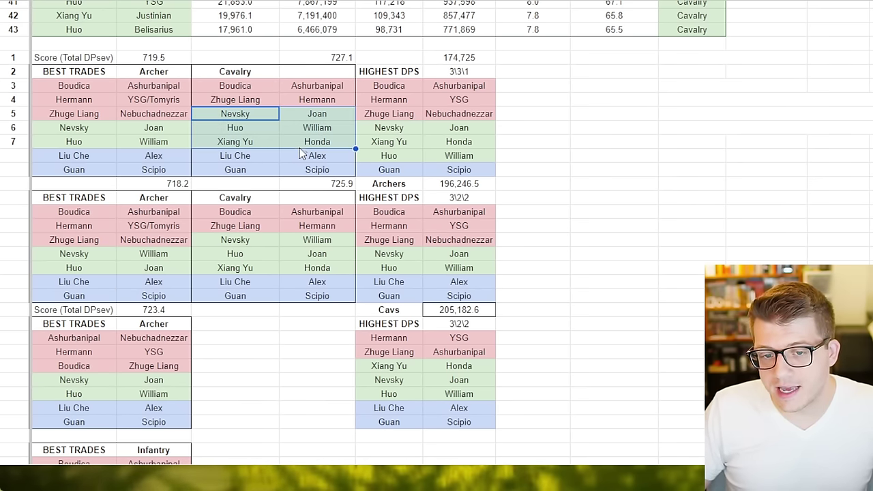
double_click(691, 217)
click(572, 181)
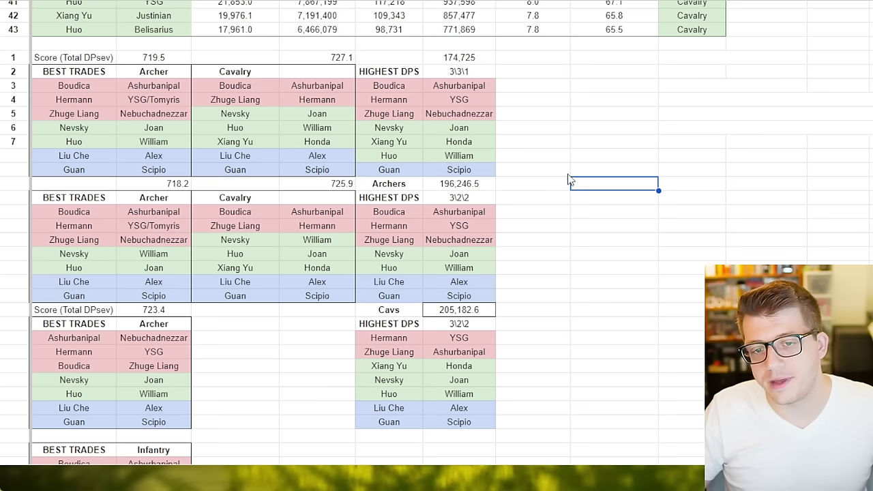
Highlight the two archer pairs in the upper Cavalry lineup and the three cavalry pairs in the second Cavalry lineup
click(273, 116)
click(311, 140)
click(246, 82)
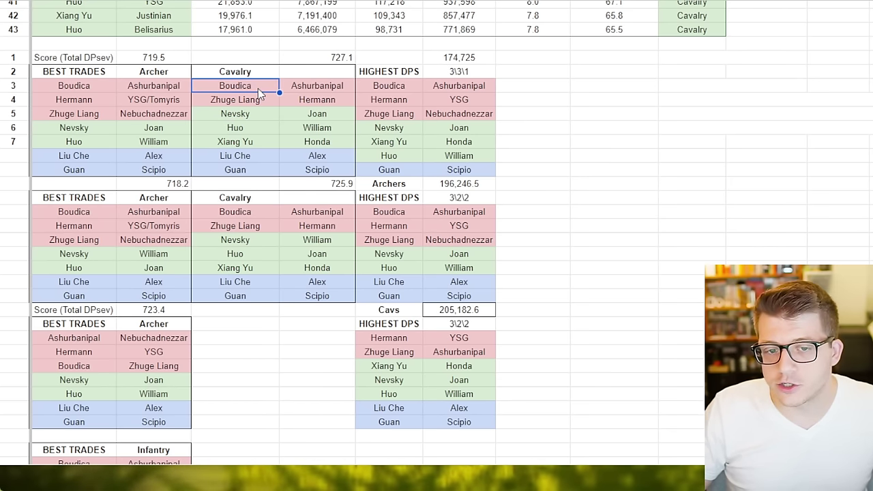
drag(311, 88, 295, 100)
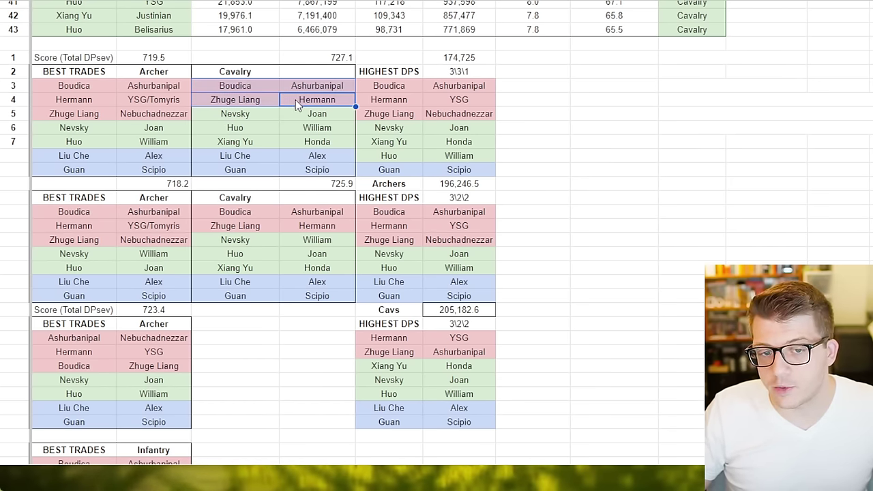
key(Down)
key(Down)
key(Down)
click(239, 254)
click(241, 240)
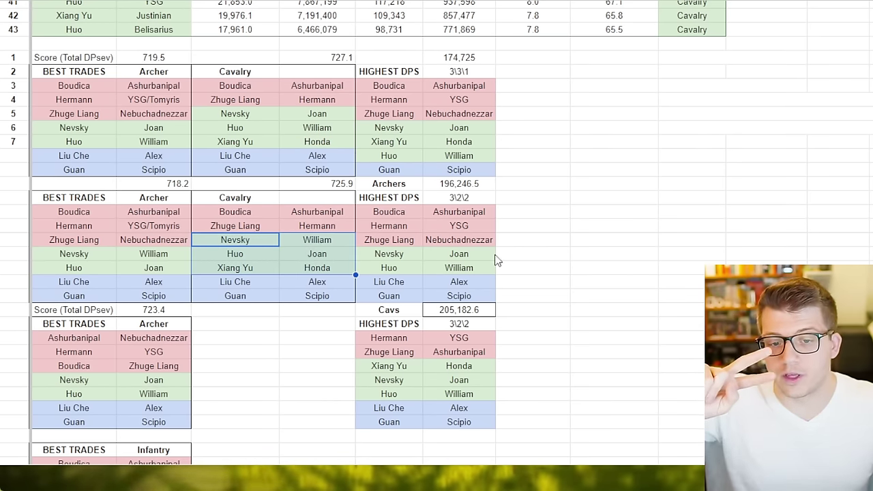
Select the totals of both Cavalry lineups together to compare them
click(321, 184)
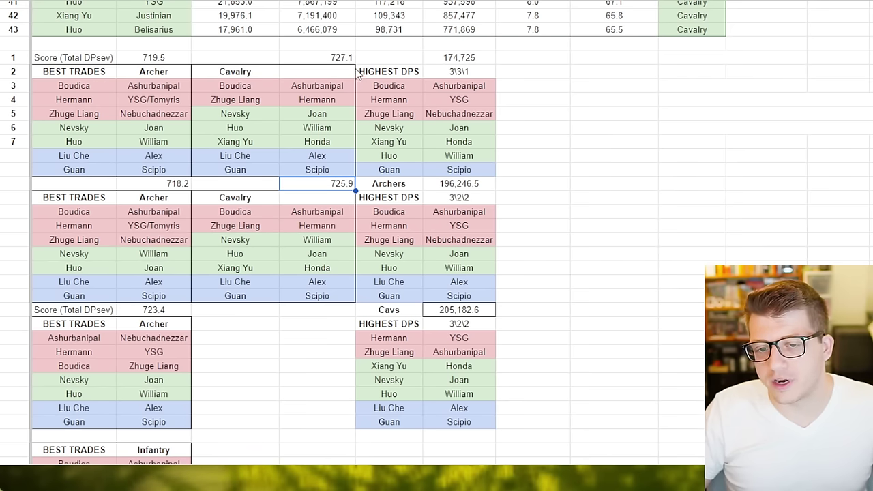
ctrl+click(341, 58)
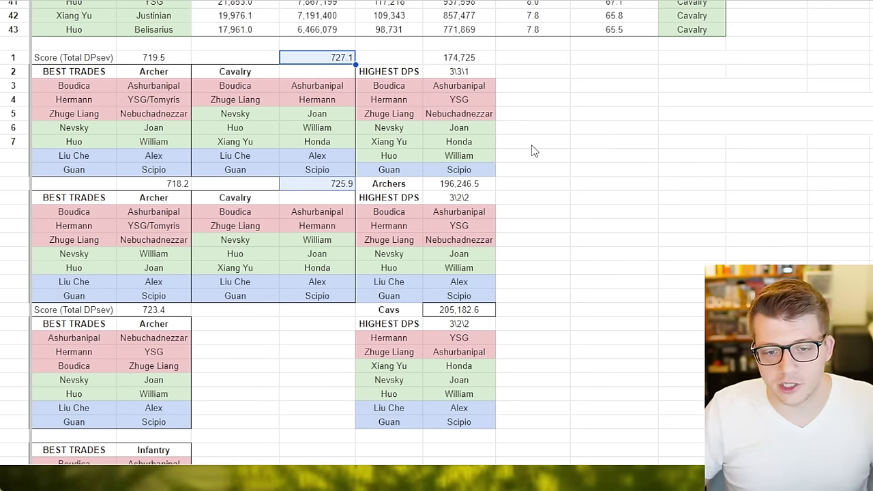
click(344, 183)
ctrl+click(340, 58)
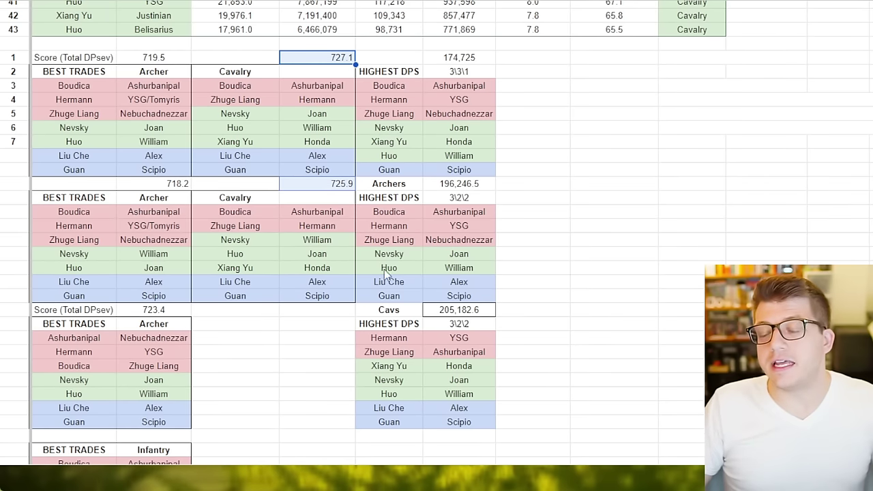
Compare the total of the lowest Archer lineup with the total of the upper Cavalry lineup
click(125, 313)
drag(176, 337, 89, 372)
click(146, 311)
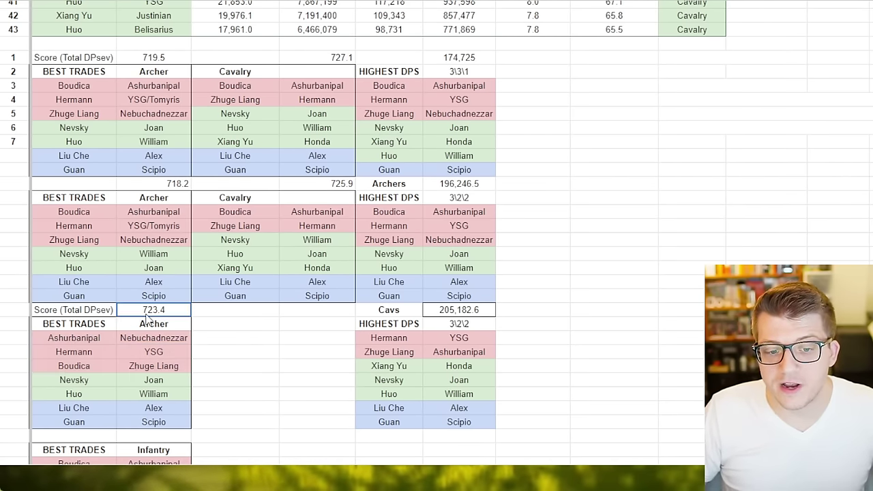
click(339, 60)
click(264, 339)
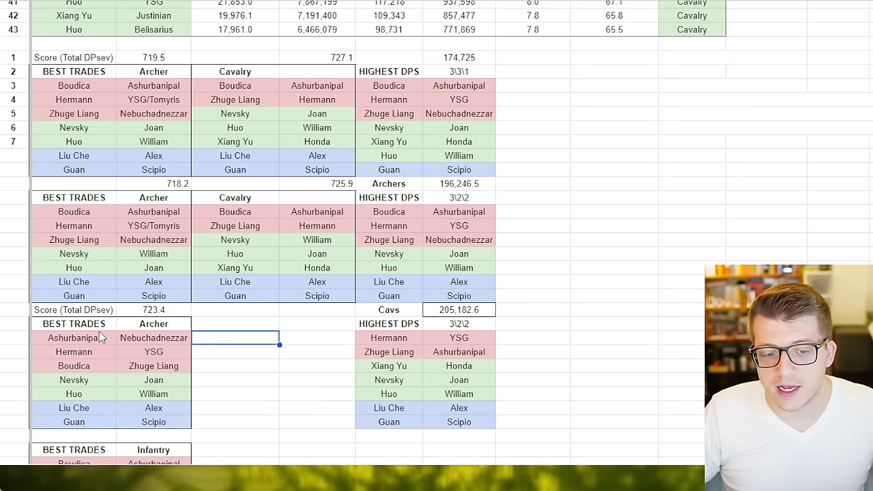
Highlight Ashurbanipal/Nebuchadnezzar, Hermann/YSG and Boudica/Zhuge Liang in the lowest Archer lineup
drag(137, 339, 102, 338)
click(94, 355)
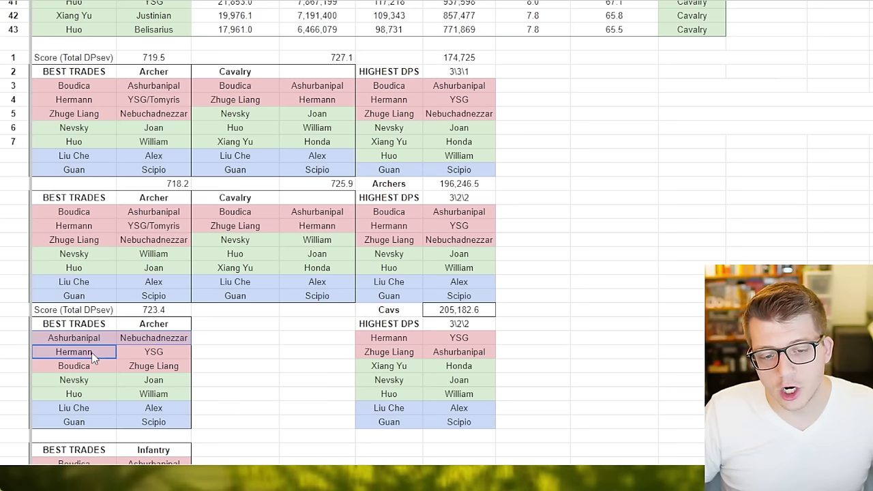
ctrl+click(141, 353)
ctrl+click(148, 368)
key(shift+Left)
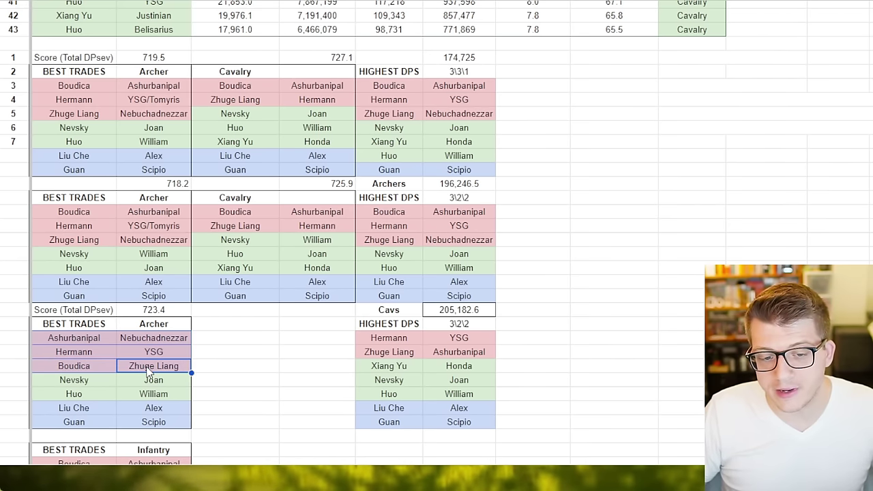
click(215, 356)
key(ctrl+z)
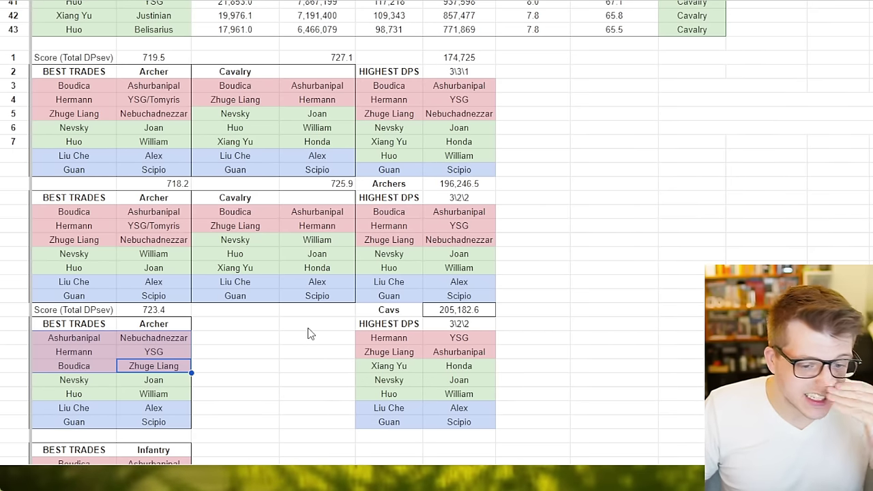
Compare the Hermann/YSG pair in the lowest Archer lineup with the YSG/Tomyris option in the first Archer lineup
drag(152, 351, 82, 355)
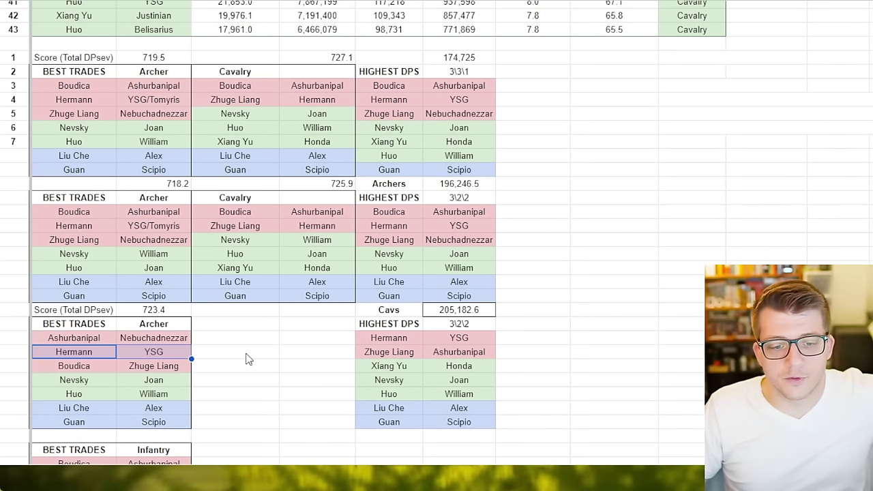
click(156, 103)
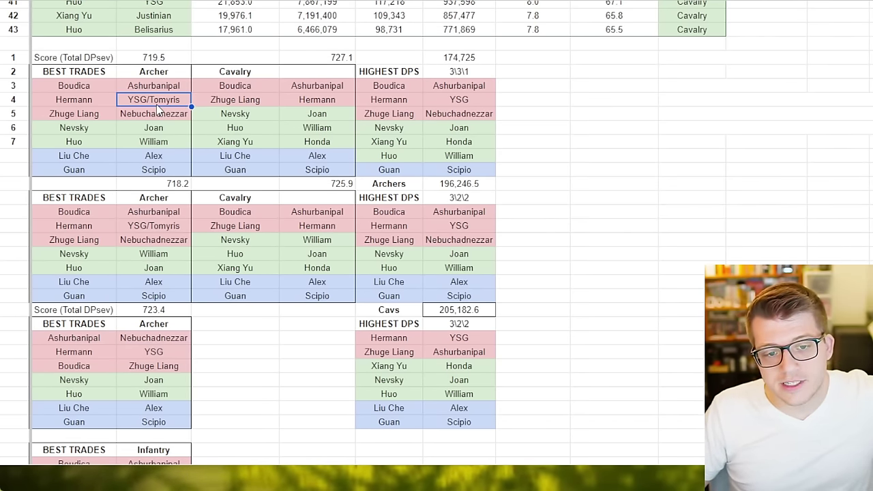
click(156, 352)
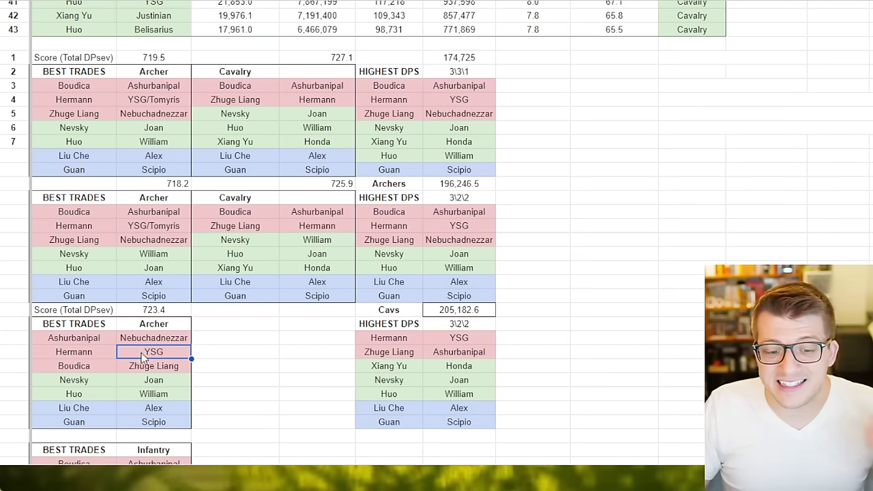
Review the lowest Archer lineup's archer pairs as a block, and go through each pair individually
click(147, 367)
shift+click(115, 343)
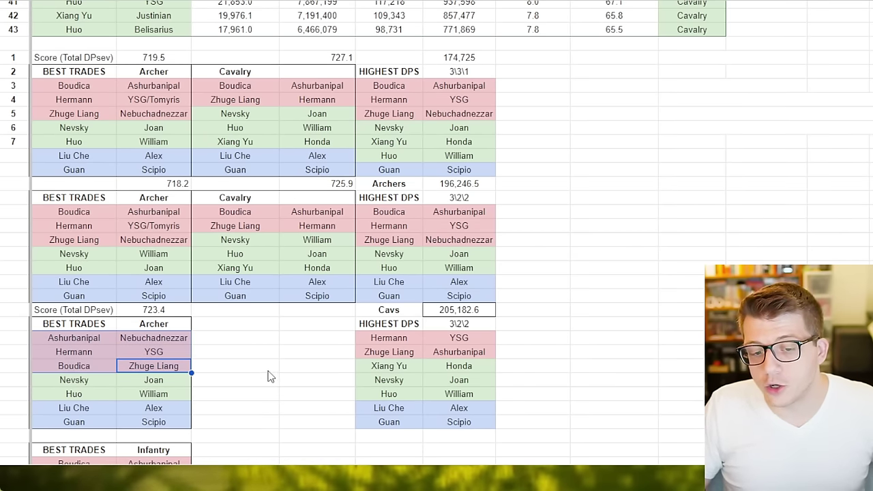
click(240, 367)
click(87, 341)
shift+click(135, 339)
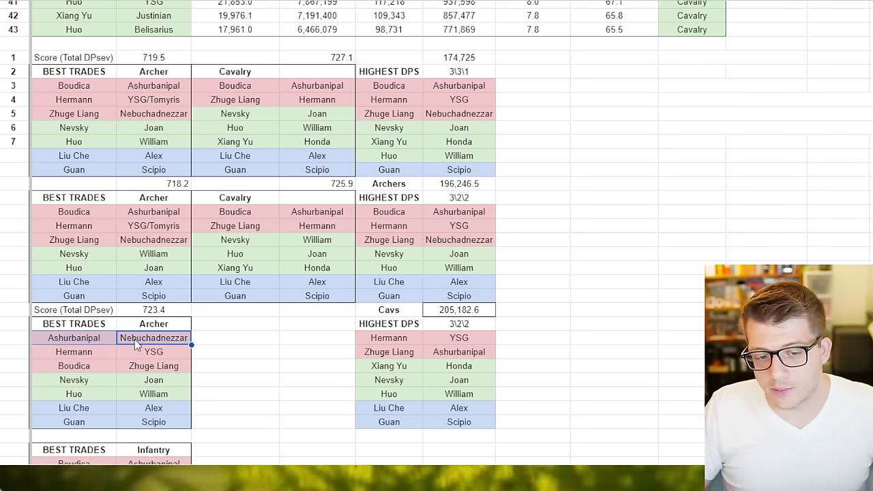
click(102, 348)
click(132, 353)
click(102, 369)
ctrl+click(153, 369)
Examine the first Archer lineup's three archer pairs, its YSG/Tomyris option and the additional score beside its total
scroll(630, 245, up, 2)
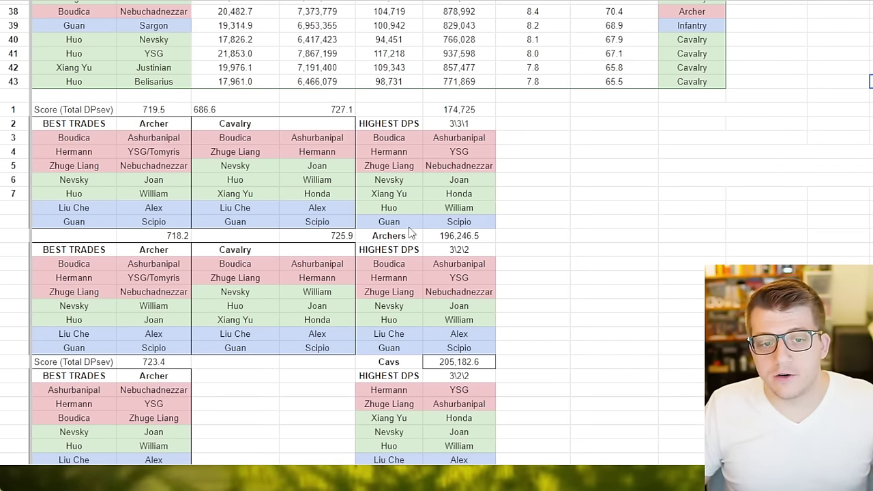
drag(86, 140, 139, 171)
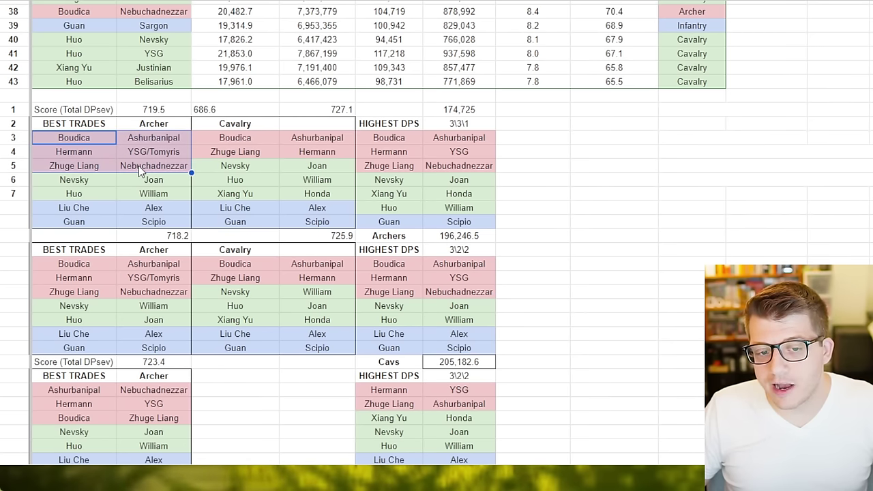
click(156, 153)
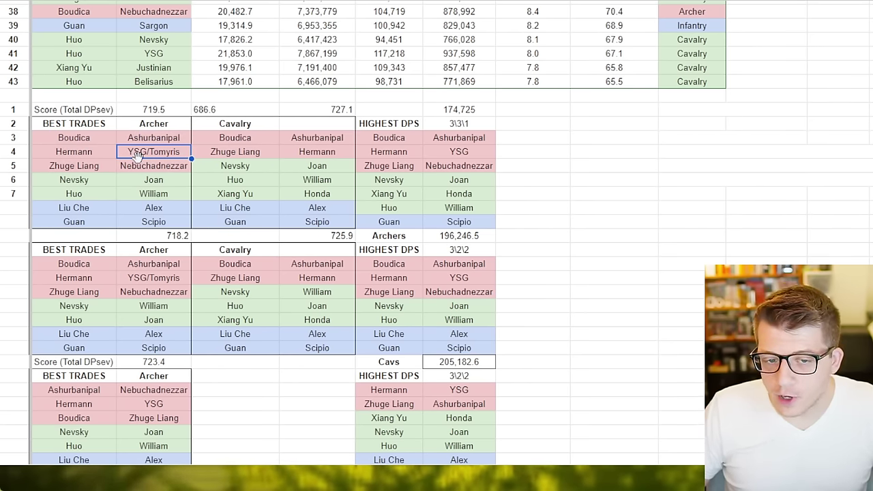
click(228, 114)
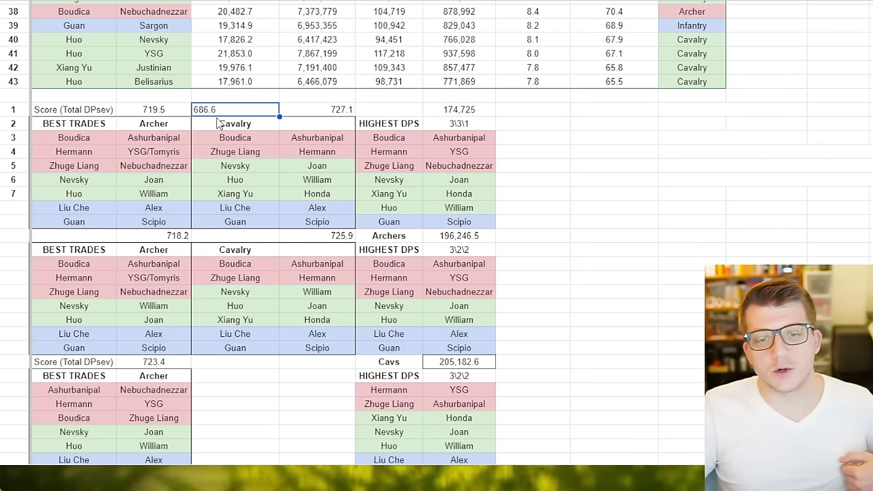
Compare the two Cavalry lineup totals with the additional score beside the first Archer total
click(321, 112)
key(ctrl+shift+Down)
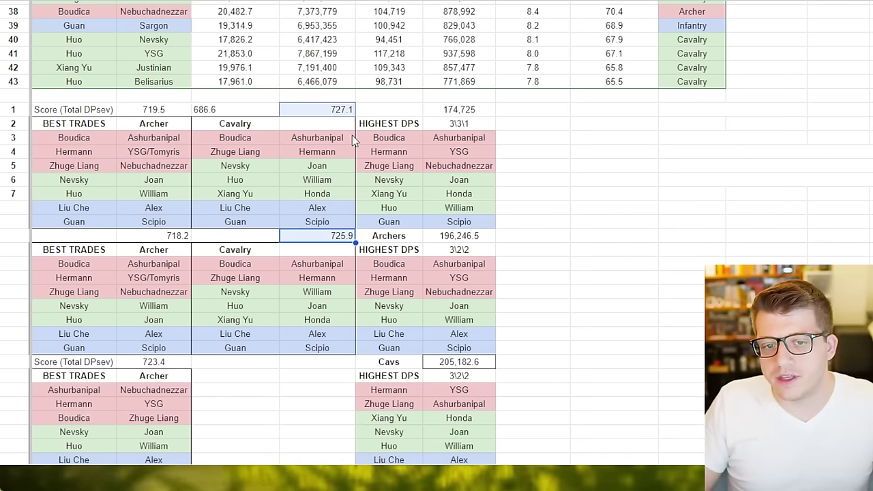
click(197, 110)
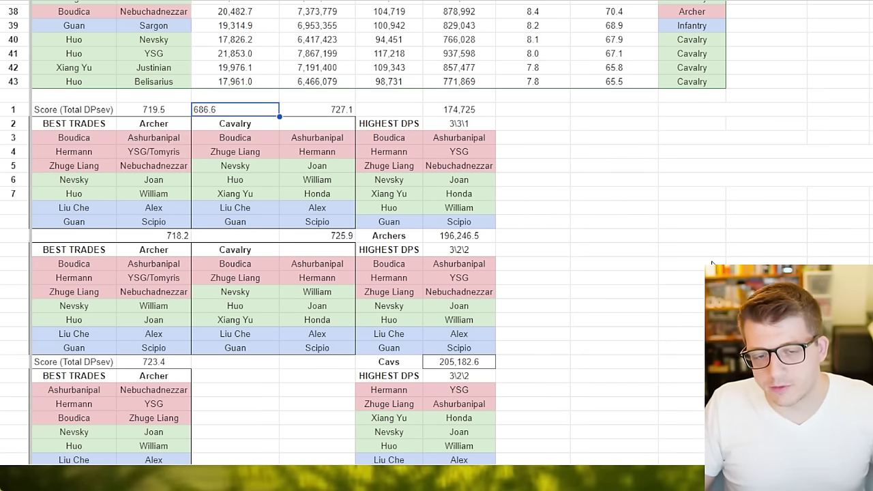
click(711, 264)
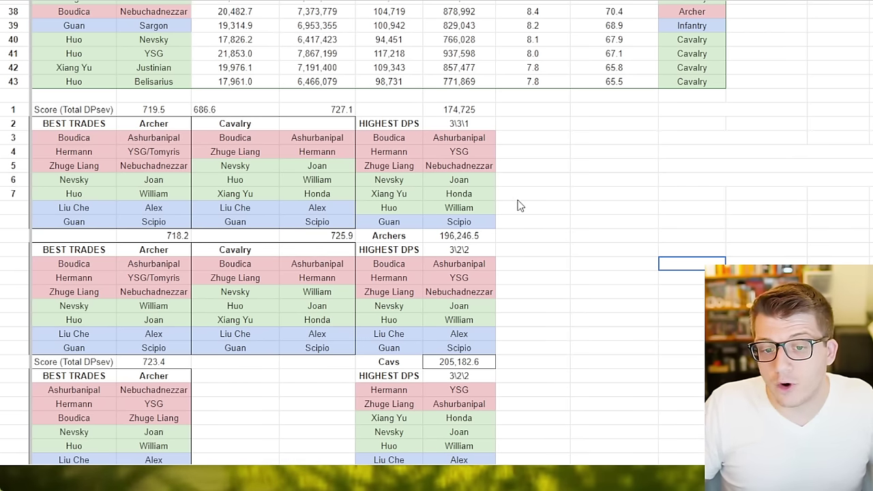
Highlight the full upper Cavalry lineup and its total, and compare it with the first Archer lineup's three archer pairs
drag(235, 138, 344, 218)
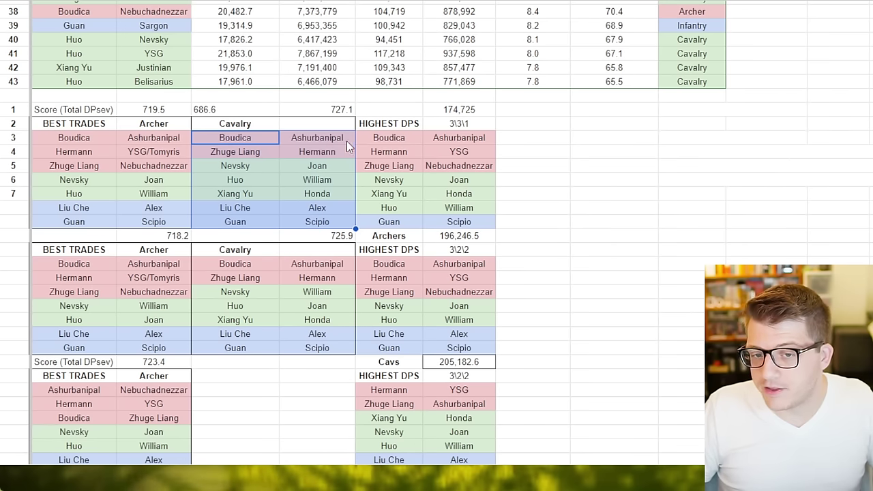
click(332, 158)
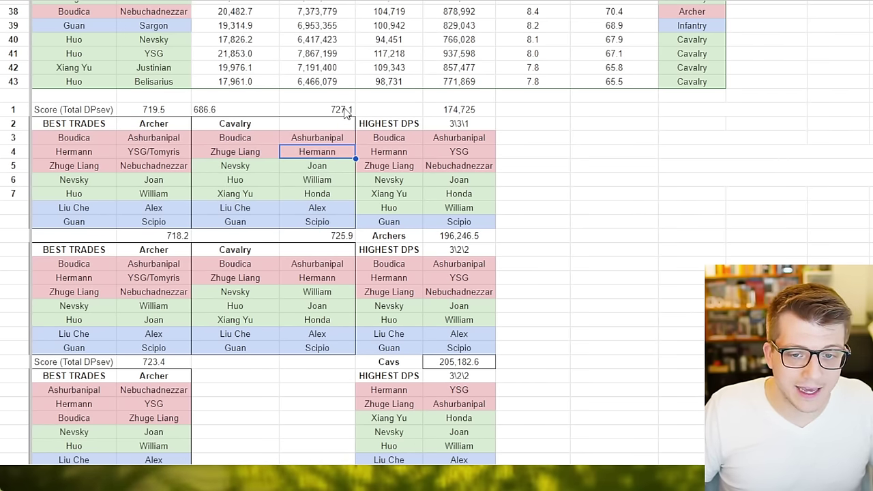
click(347, 112)
key(Left)
drag(179, 169, 113, 137)
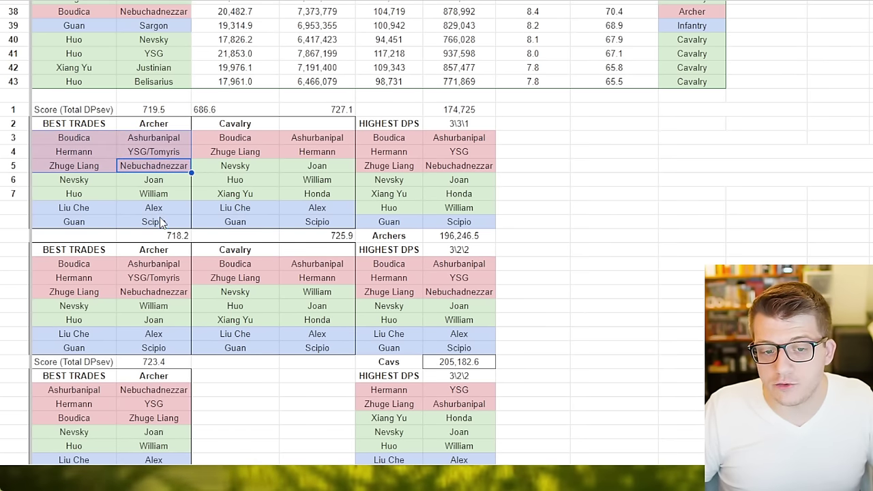
Review all seven marches of the first Archer best-trades lineup and the additional score beside its total
click(160, 222)
shift+click(89, 139)
click(535, 179)
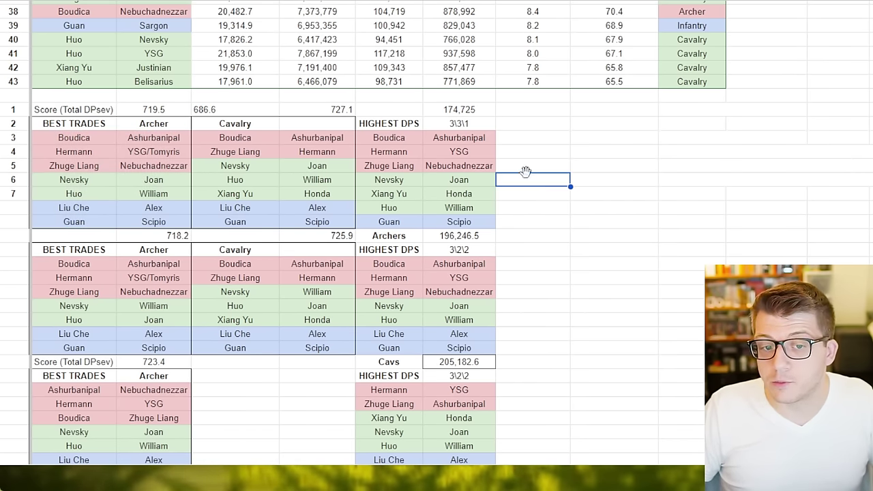
scroll(191, 365, down, 2)
scroll(201, 382, up, 4)
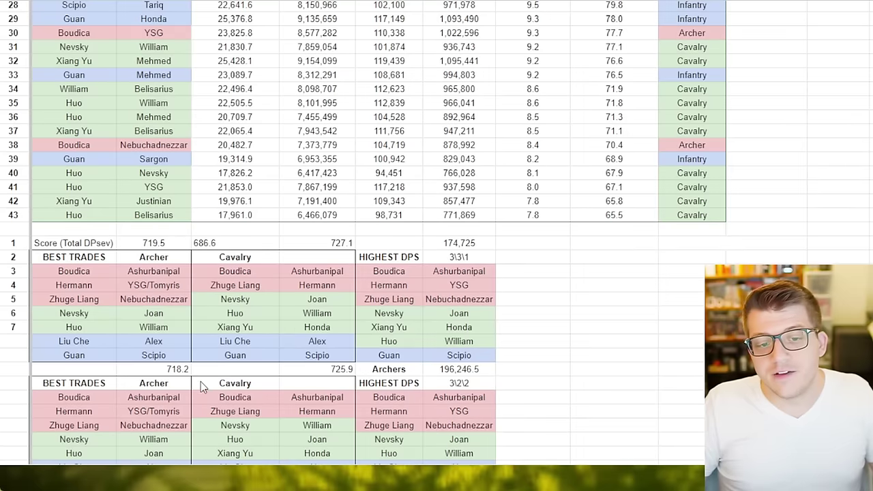
click(159, 288)
shift+click(77, 204)
click(200, 178)
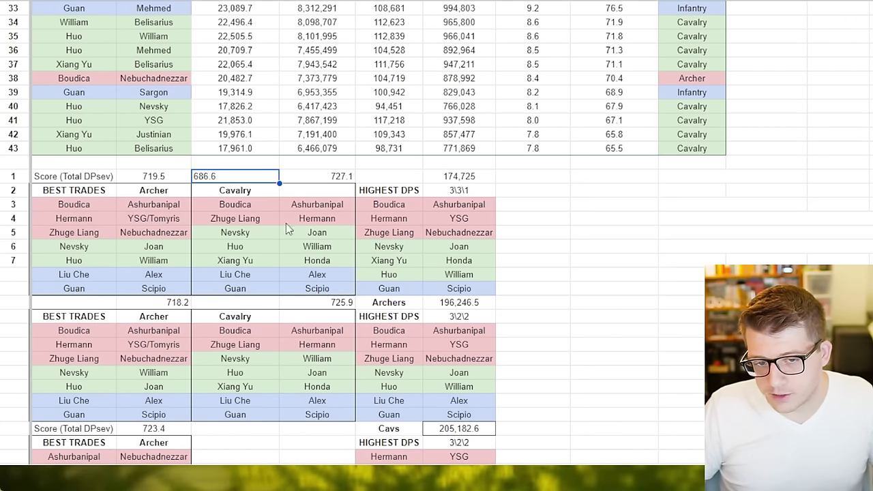
click(162, 287)
shift+click(58, 196)
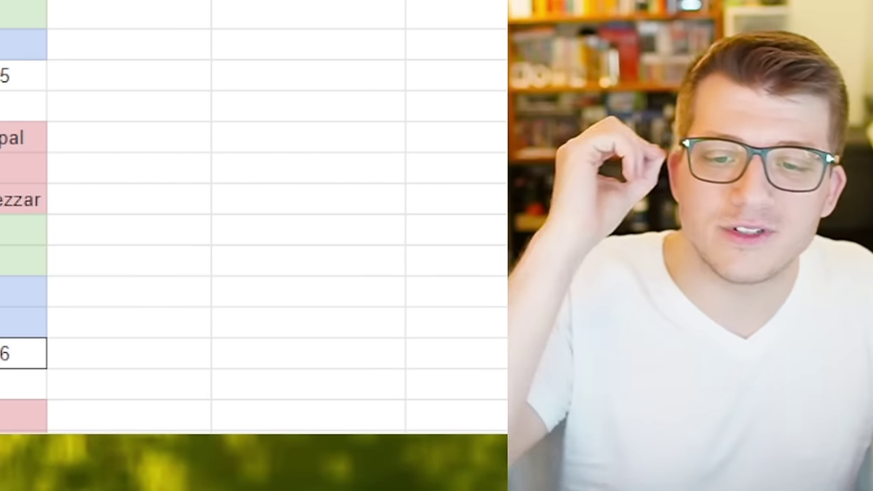
click(605, 258)
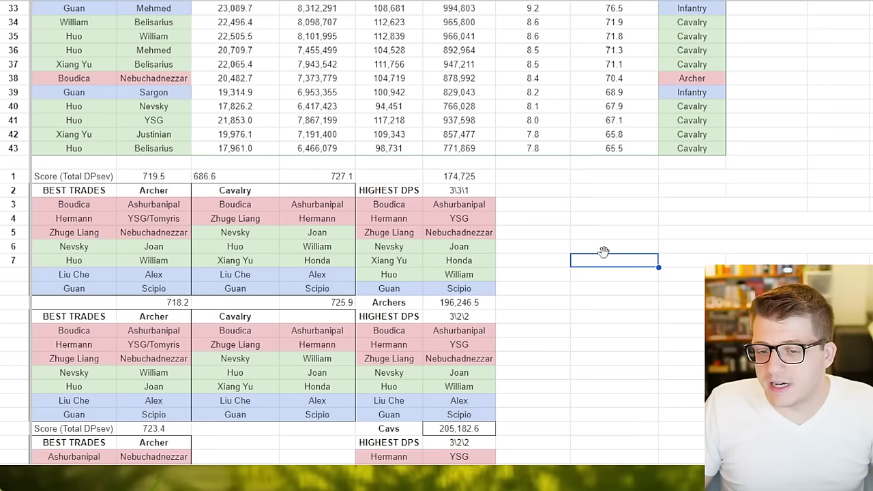
Highlight the full 3\3\1 highest-DPS lineup and check its total
click(412, 208)
drag(415, 216, 450, 290)
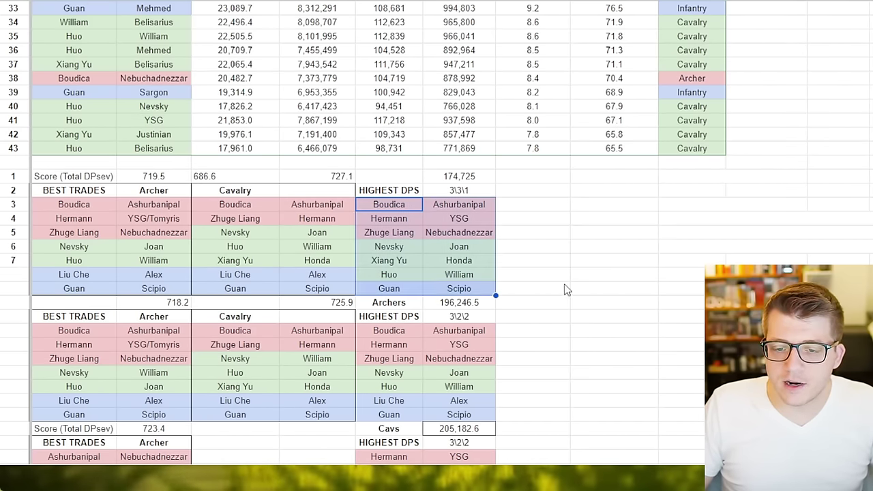
click(559, 289)
click(486, 181)
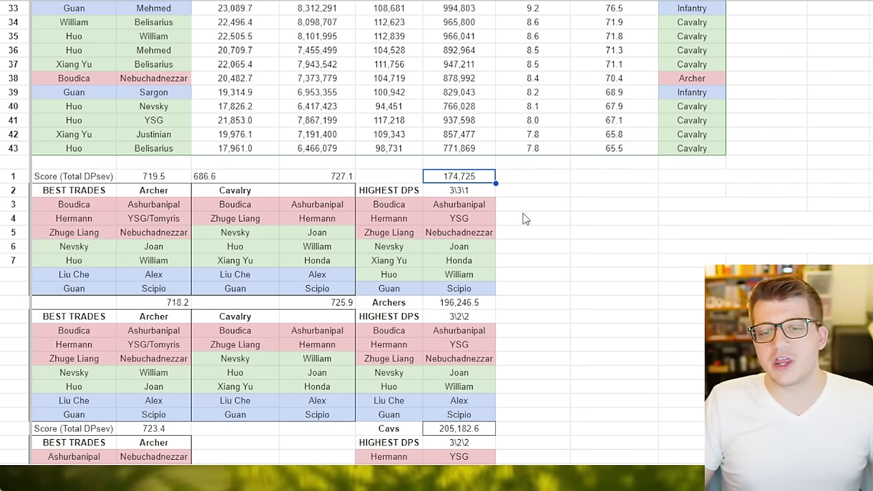
Highlight the three archer pairs in the Archers 3\2\2 highest-DPS lineup and check that lineup's total
scroll(603, 273, up, 1)
scroll(587, 253, down, 1)
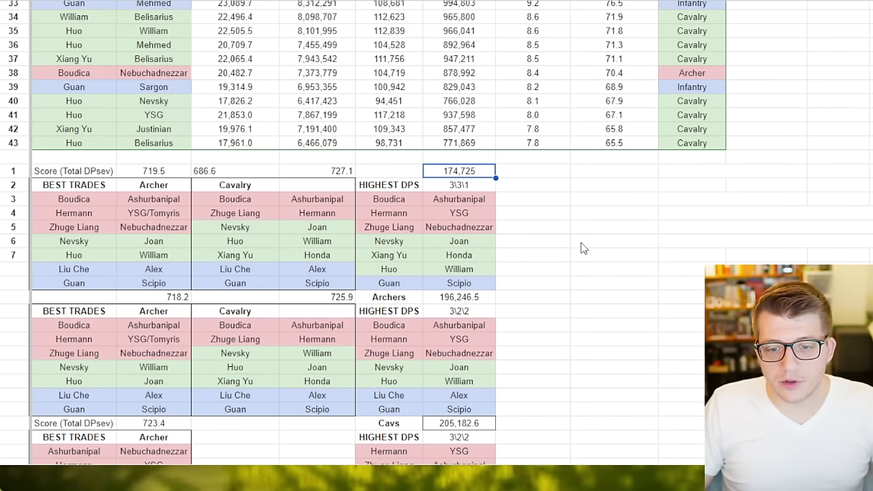
scroll(582, 248, down, 1)
click(394, 261)
drag(400, 266, 470, 287)
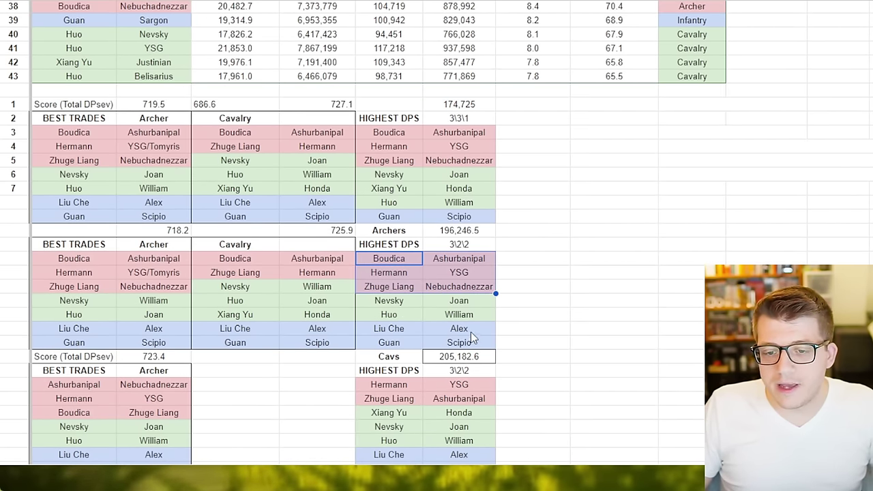
click(474, 233)
Go through the archer, cavalry and infantry pairs of the Cavs 3\2\2 highest-DPS lineup and check its total
scroll(538, 228, down, 1)
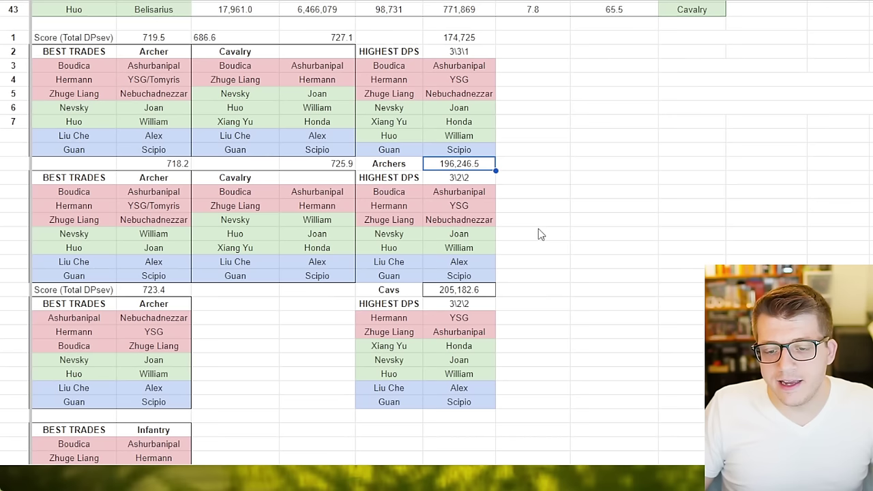
click(398, 318)
drag(462, 345, 466, 375)
drag(409, 387, 472, 401)
click(556, 375)
click(466, 292)
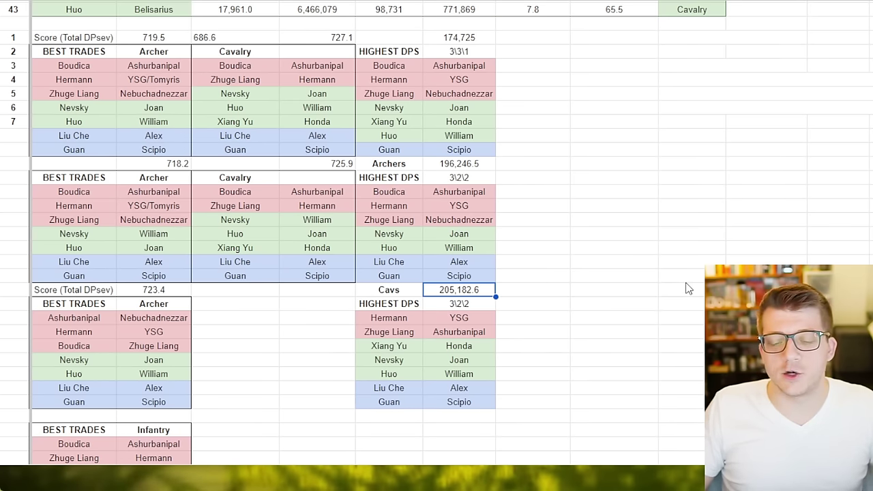
Highlight all seven marches of the Cavs 3\2\2 highest-DPS lineup as one block
click(377, 323)
shift+click(455, 401)
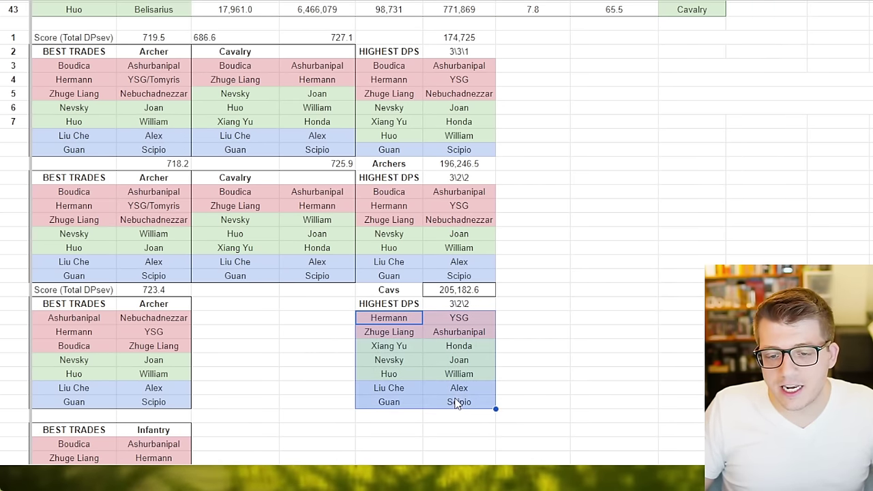
click(582, 400)
click(387, 319)
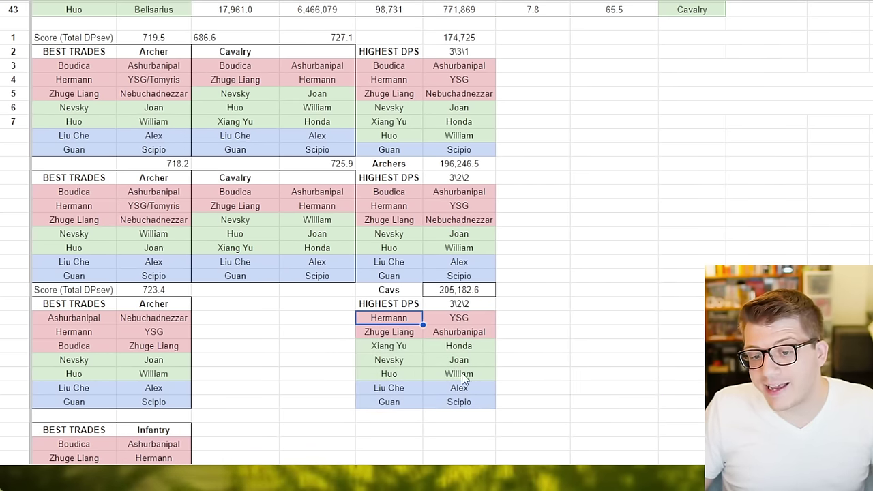
shift+click(479, 405)
click(648, 348)
Examine the Cavs lineup's two archer pairs as a block, followed by Zhuge Liang/Ashurbanipal and Hermann/YSG individually
click(387, 318)
shift+click(457, 339)
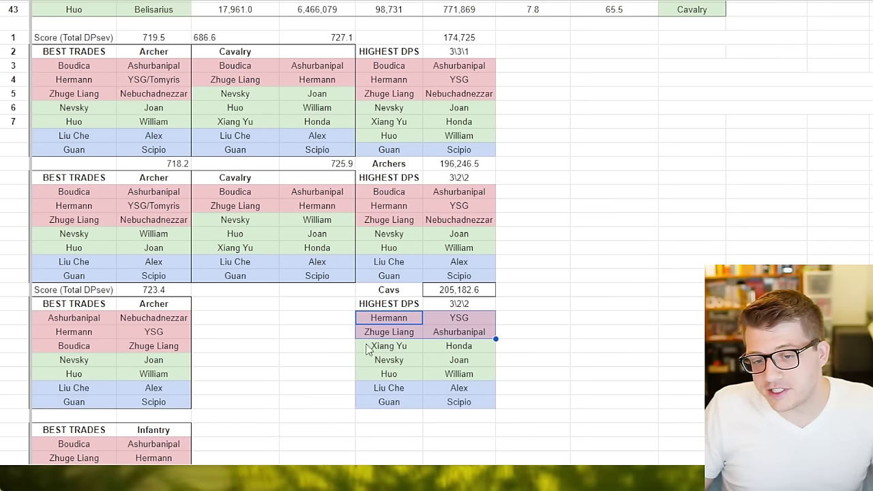
click(400, 333)
key(shift+Right)
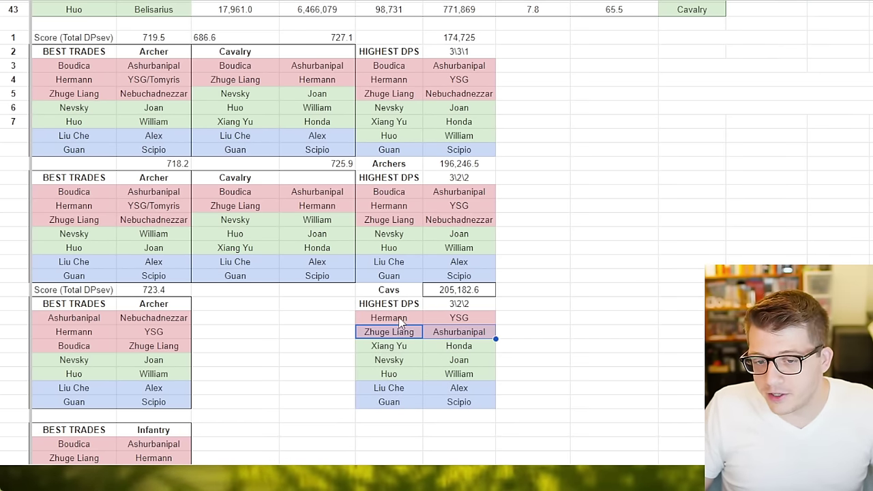
click(401, 322)
shift+click(448, 319)
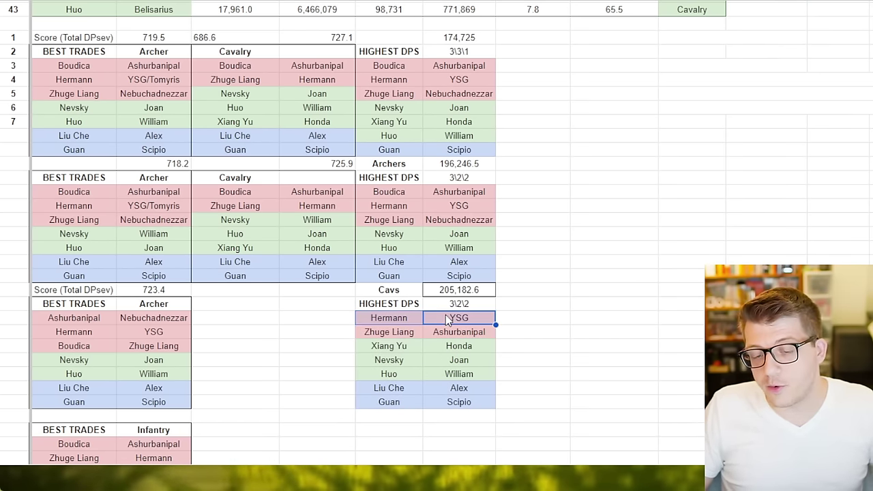
click(536, 333)
Review the complete Cavs highest-DPS lineup again together with its DPS total
click(412, 318)
shift+click(476, 408)
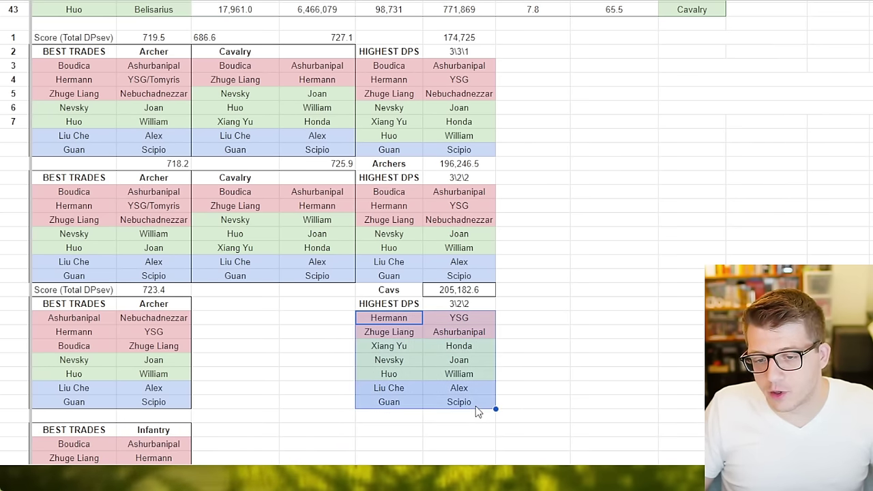
click(573, 389)
click(490, 290)
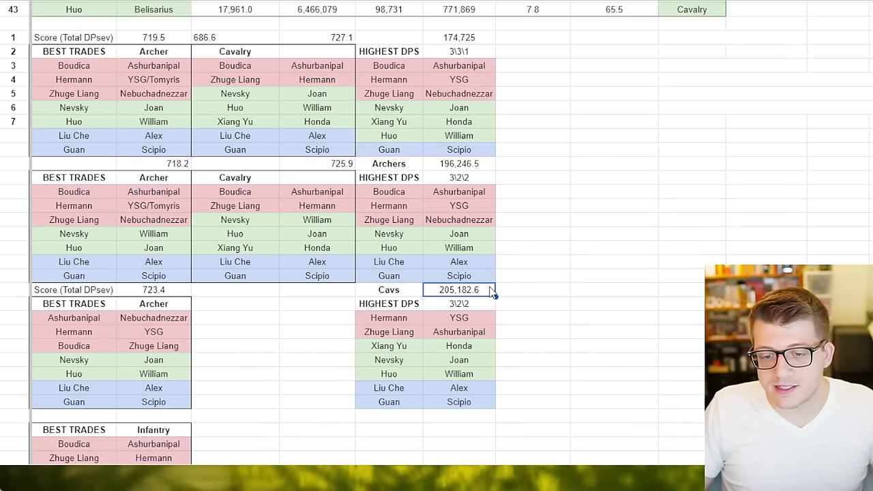
Examine the Cavs lineup's archer pairs alongside the alternative DPS total beside its main total
click(472, 319)
shift+click(401, 335)
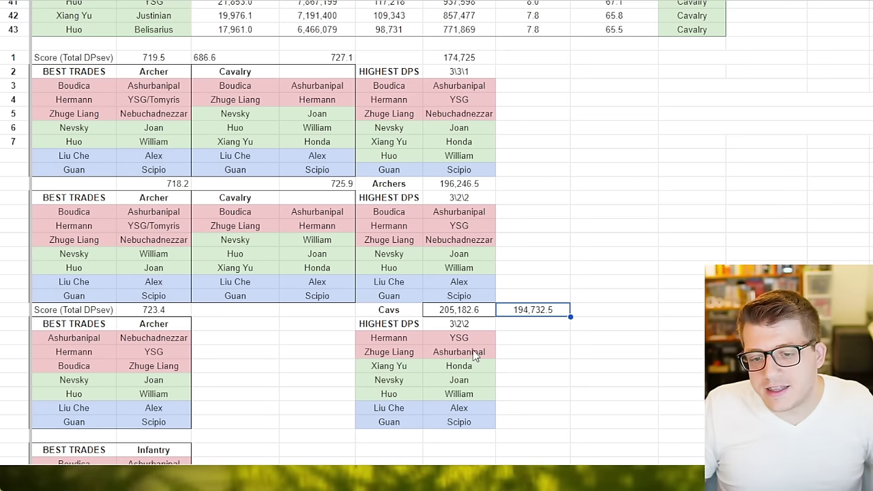
click(470, 339)
click(537, 310)
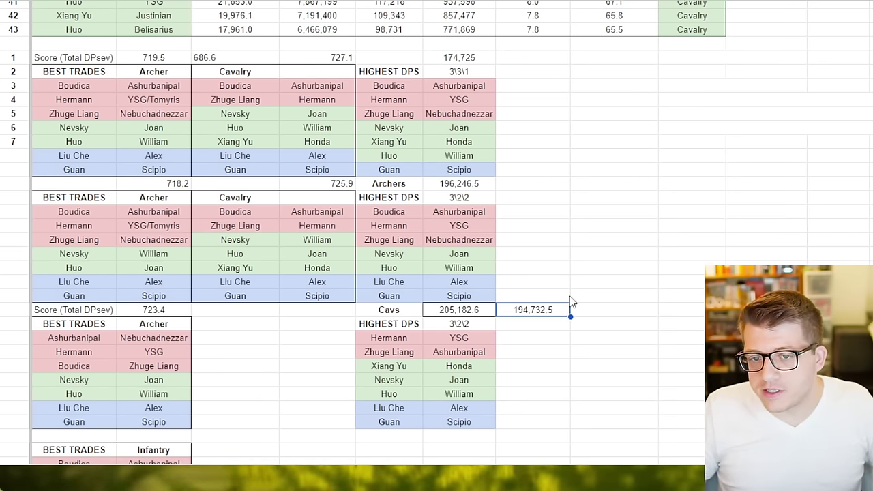
Compare the alternative Cavs DPS total with the Archers 3\2\2 total and the main Cavs total
click(468, 185)
click(461, 197)
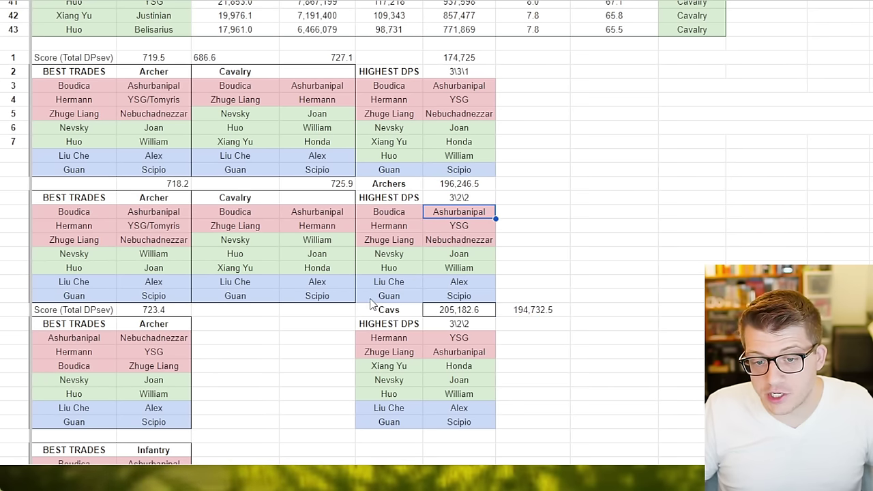
click(529, 311)
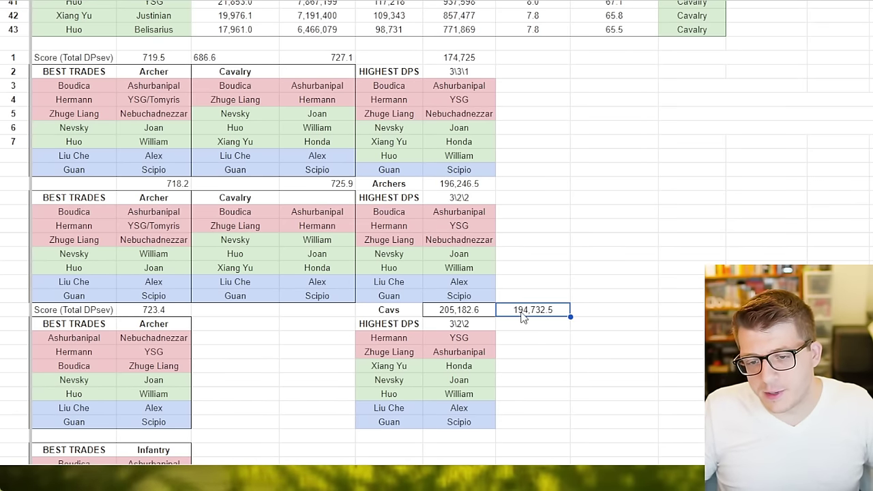
click(481, 311)
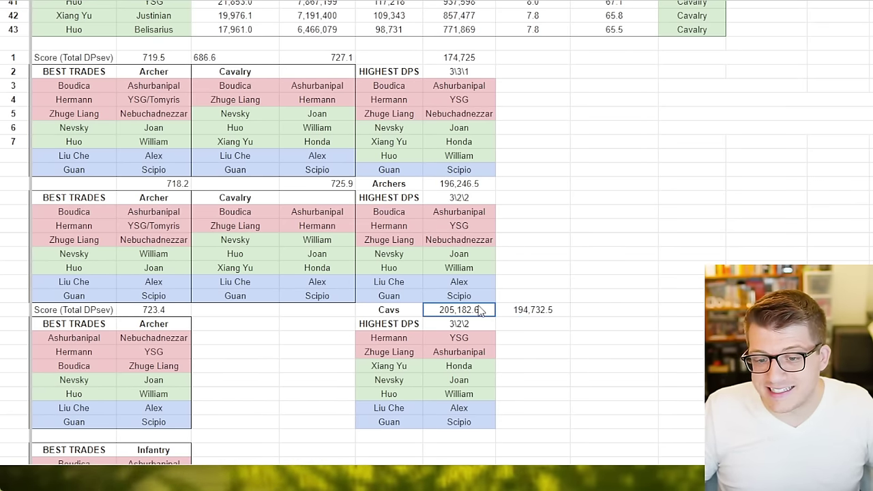
click(556, 311)
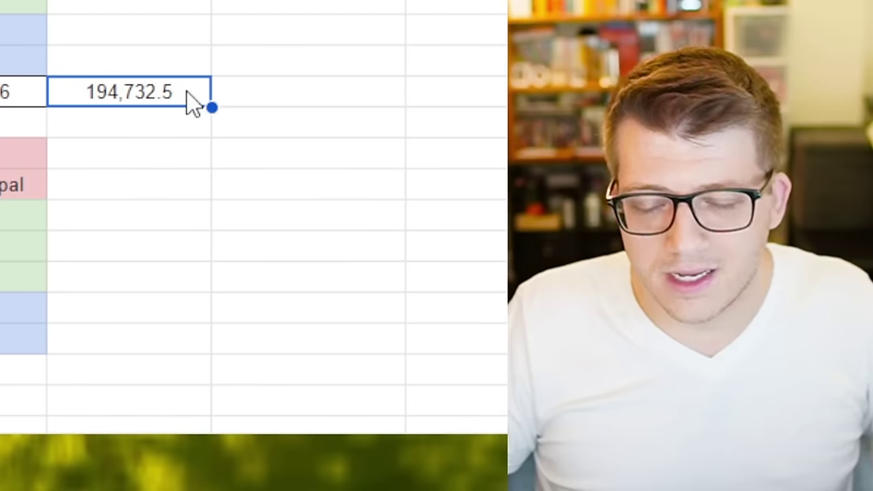